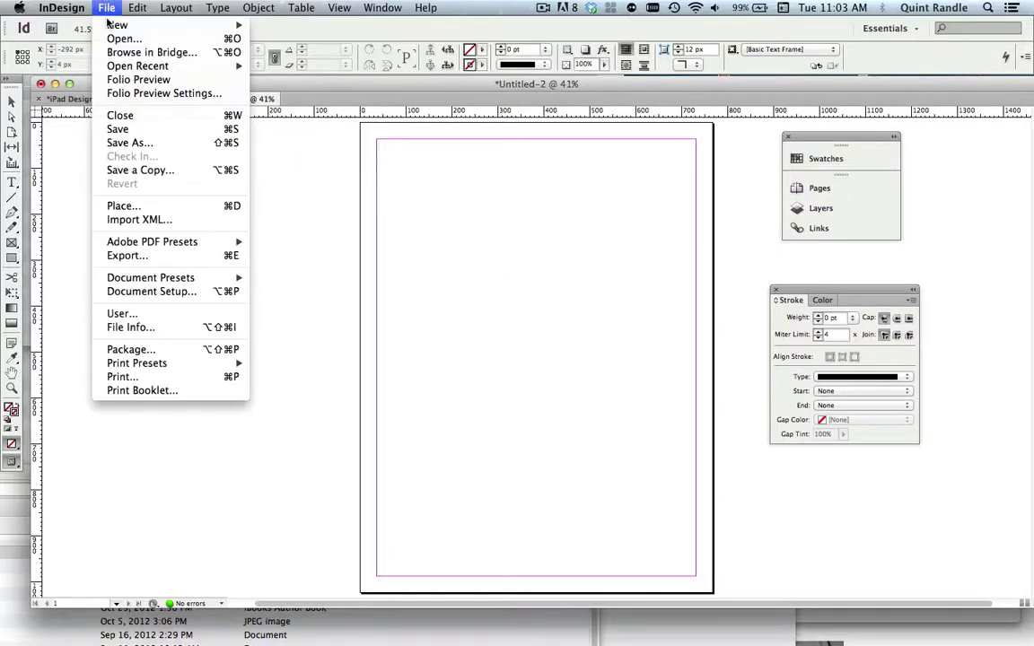
# Create a new 768 × 1024 px portrait iPad document with Digital Publishing intent
pyautogui.moveTo(110, 25)
pyautogui.click(265, 30)
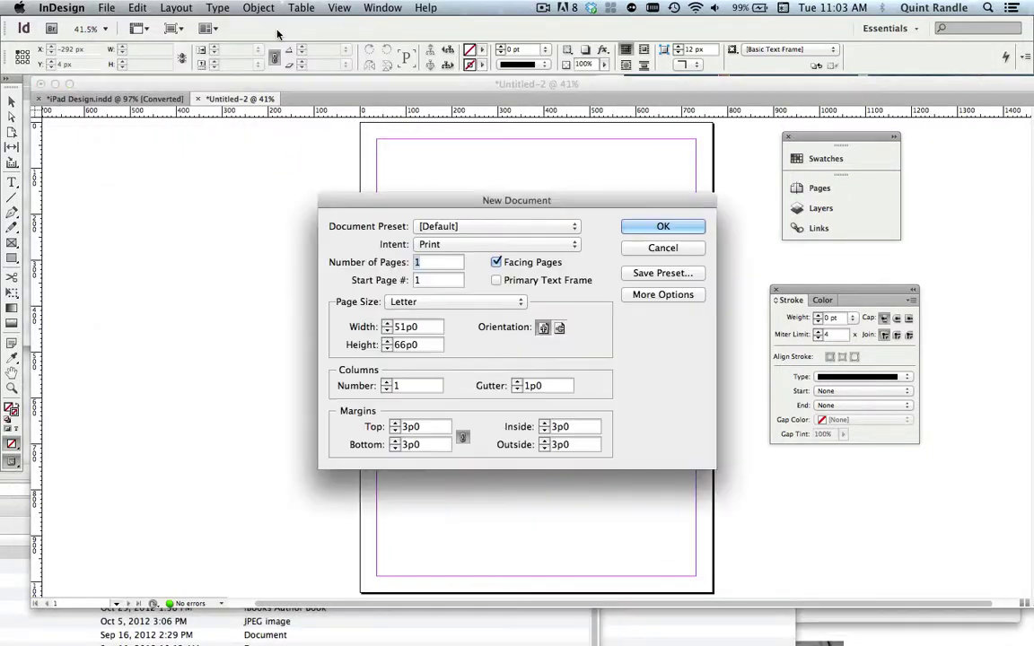
pyautogui.click(446, 244)
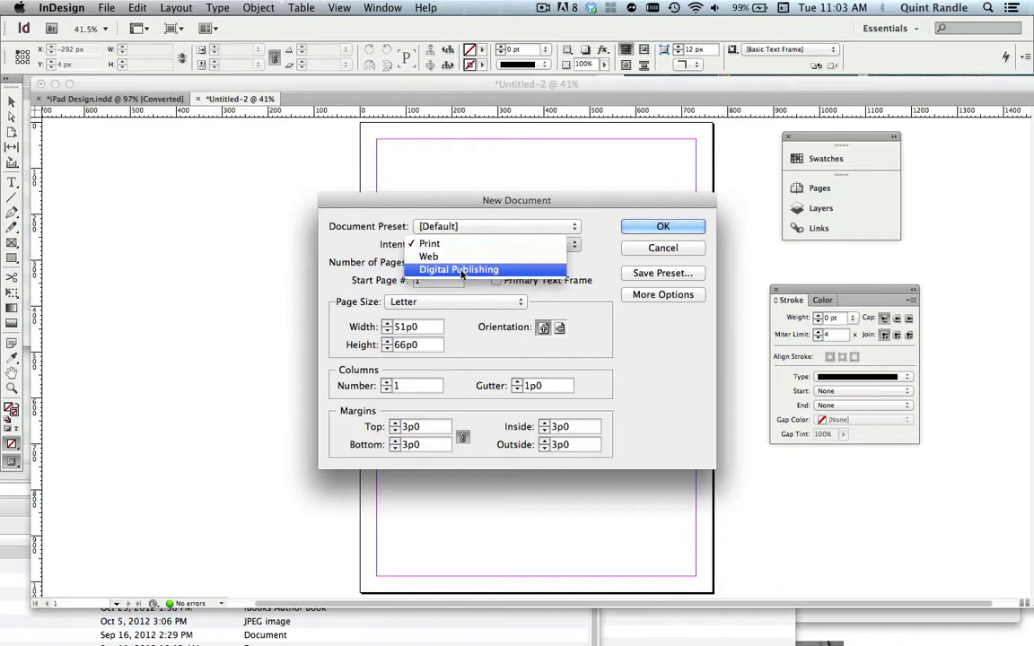
pyautogui.click(461, 269)
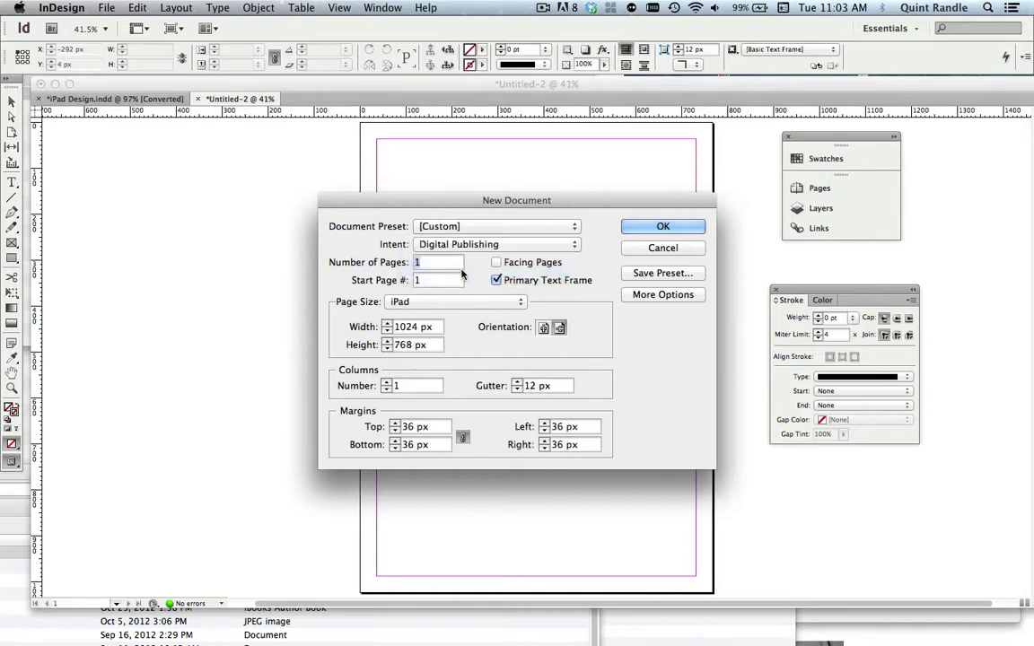
pyautogui.click(543, 329)
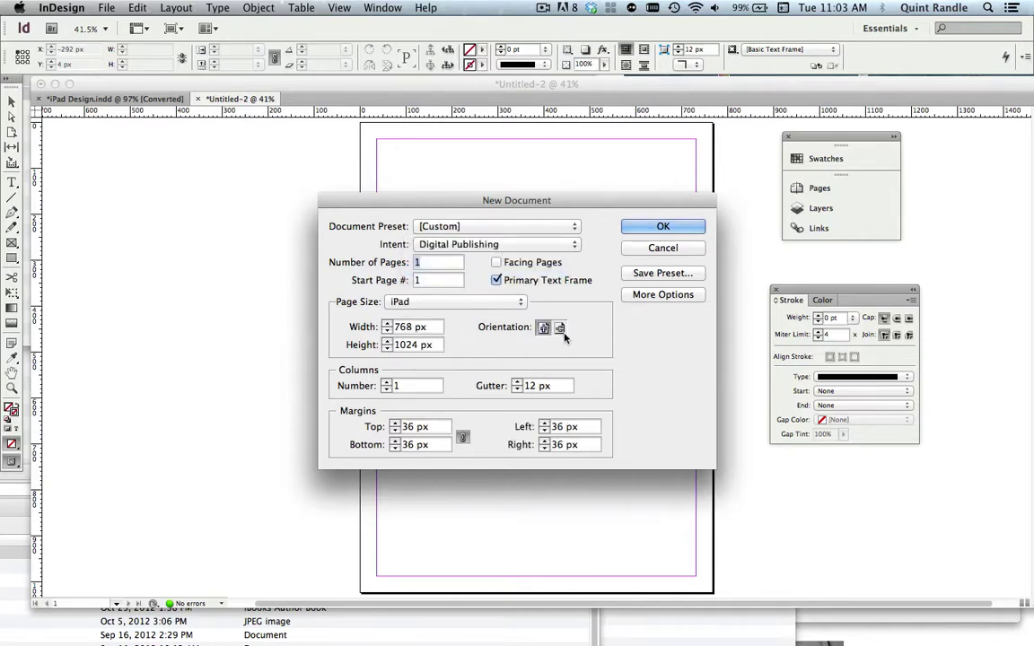
pyautogui.click(663, 227)
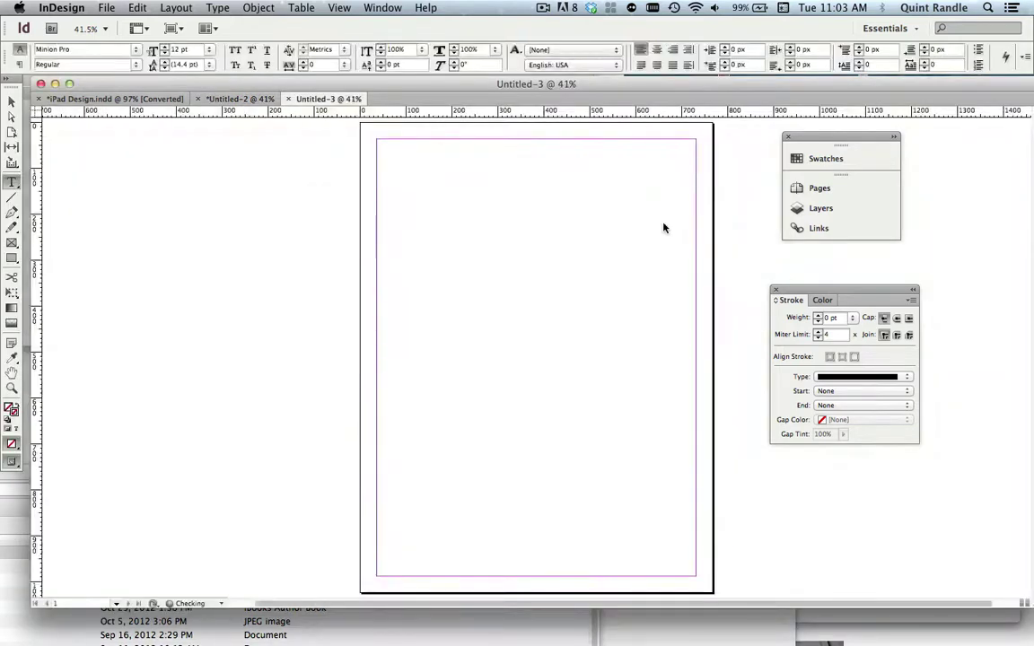
pyautogui.moveTo(253, 84); pyautogui.dragTo(350, 135)
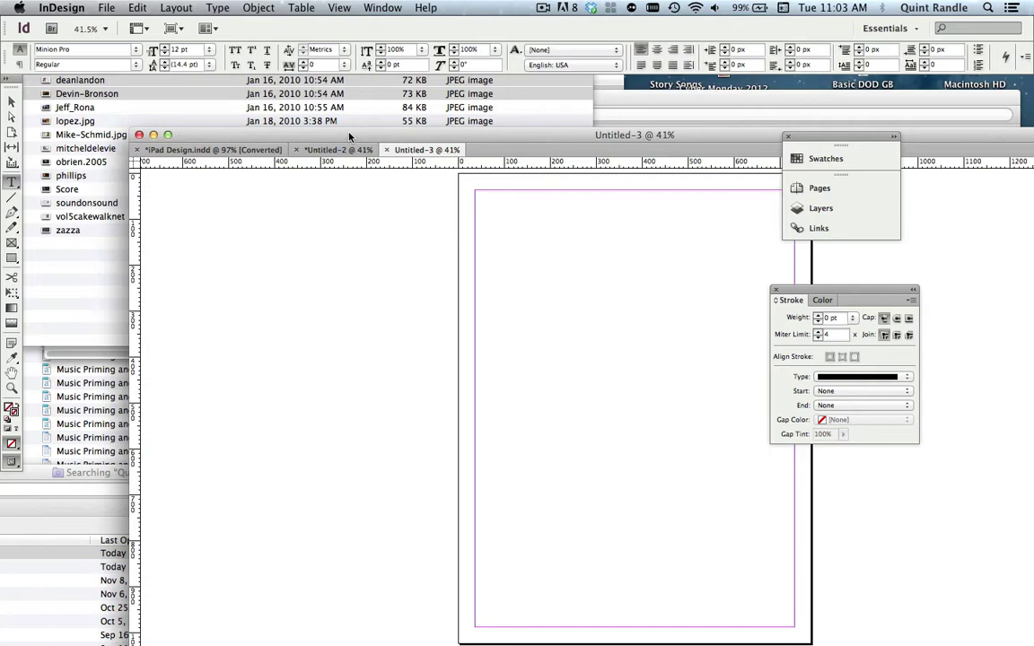
pyautogui.click(151, 113)
pyautogui.moveTo(100, 22); pyautogui.dragTo(100, 40)
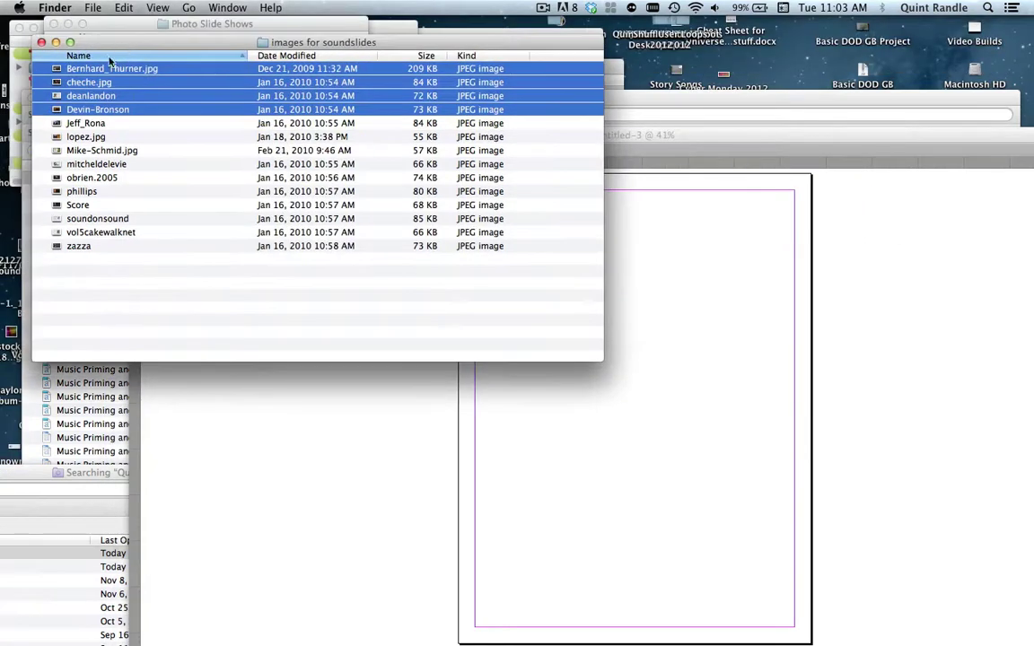
pyautogui.click(99, 259)
pyautogui.click(72, 109)
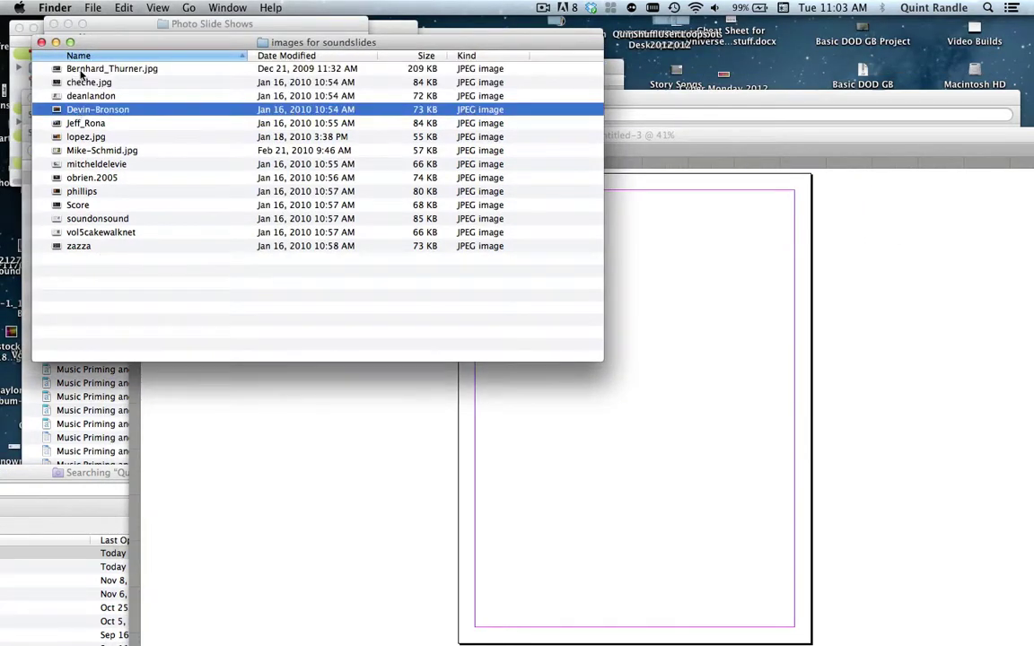
pyautogui.click(76, 68)
pyautogui.click(83, 83)
pyautogui.click(80, 96)
pyautogui.click(87, 109)
pyautogui.keyDown('shift'); pyautogui.click(93, 70); pyautogui.keyUp('shift')
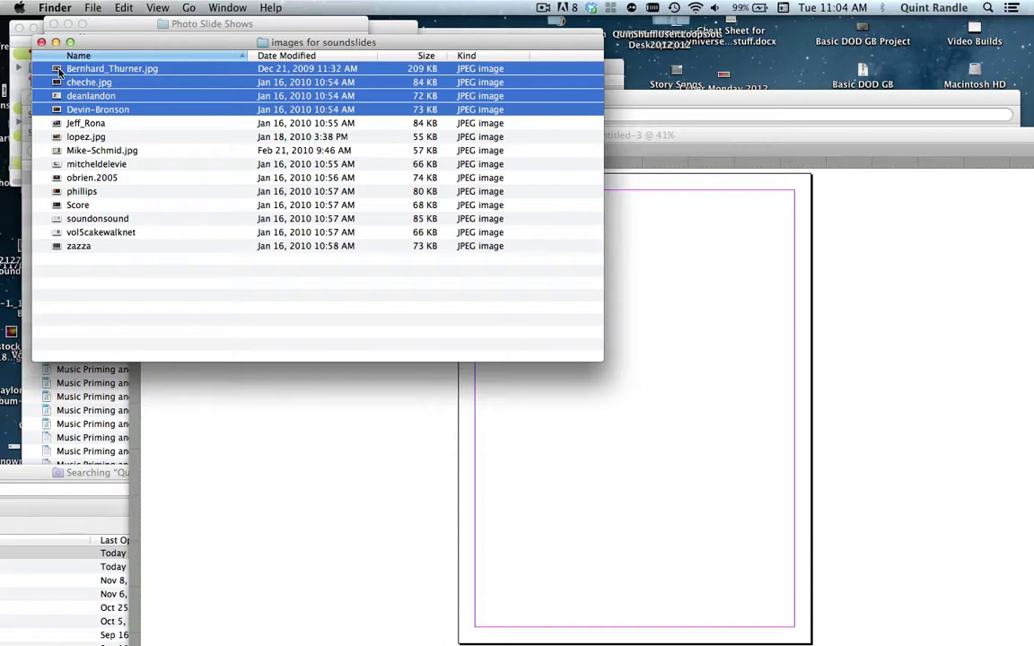
# Drag the four images into the InDesign document and restore its window to fill the screen
pyautogui.moveTo(58, 70); pyautogui.dragTo(596, 424)
pyautogui.click(680, 118)
pyautogui.moveTo(638, 107); pyautogui.dragTo(568, 542)
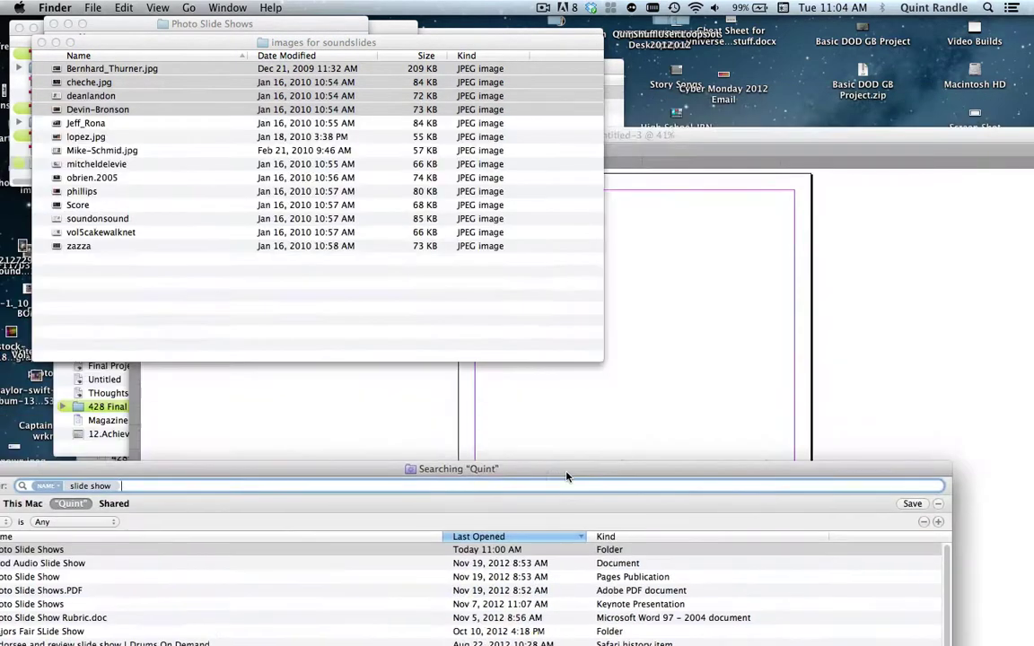
pyautogui.click(630, 135)
pyautogui.moveTo(714, 141); pyautogui.dragTo(548, 86)
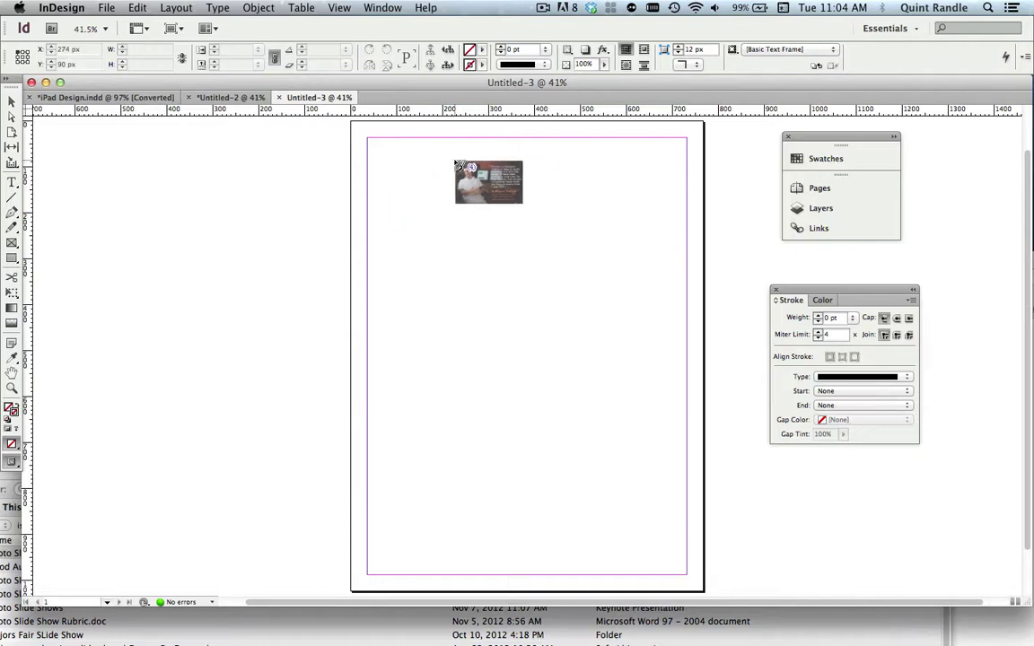
# Place the four loaded endorsement ads on the page
pyautogui.click(409, 209)
pyautogui.click(456, 397)
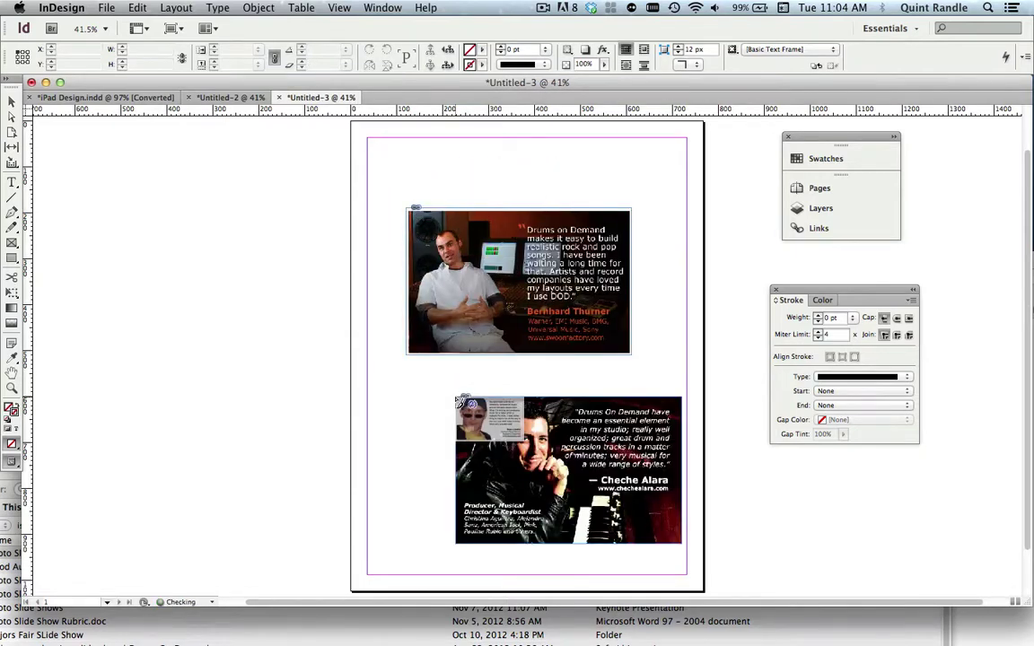
pyautogui.click(372, 389)
pyautogui.click(288, 328)
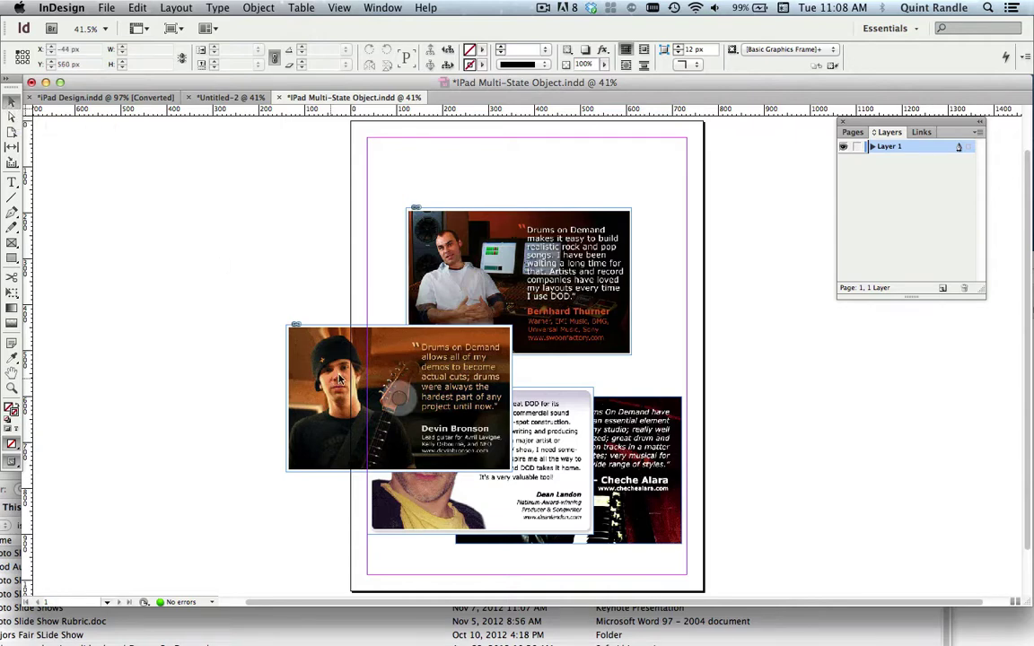
# Stack the ads onto the top ad's position, then move the stack about 20 px down
pyautogui.moveTo(450, 263)
pyautogui.mouseDown()
pyautogui.moveTo(469, 287)
pyautogui.moveTo(454, 262)
pyautogui.moveTo(451, 273)
pyautogui.mouseUp()
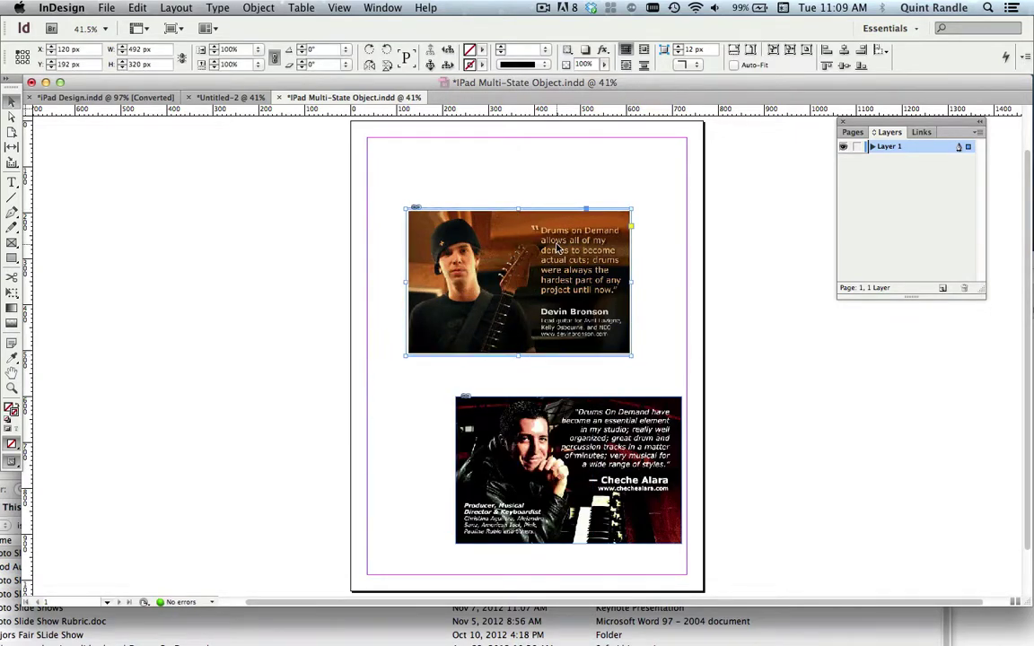
pyautogui.click(323, 311)
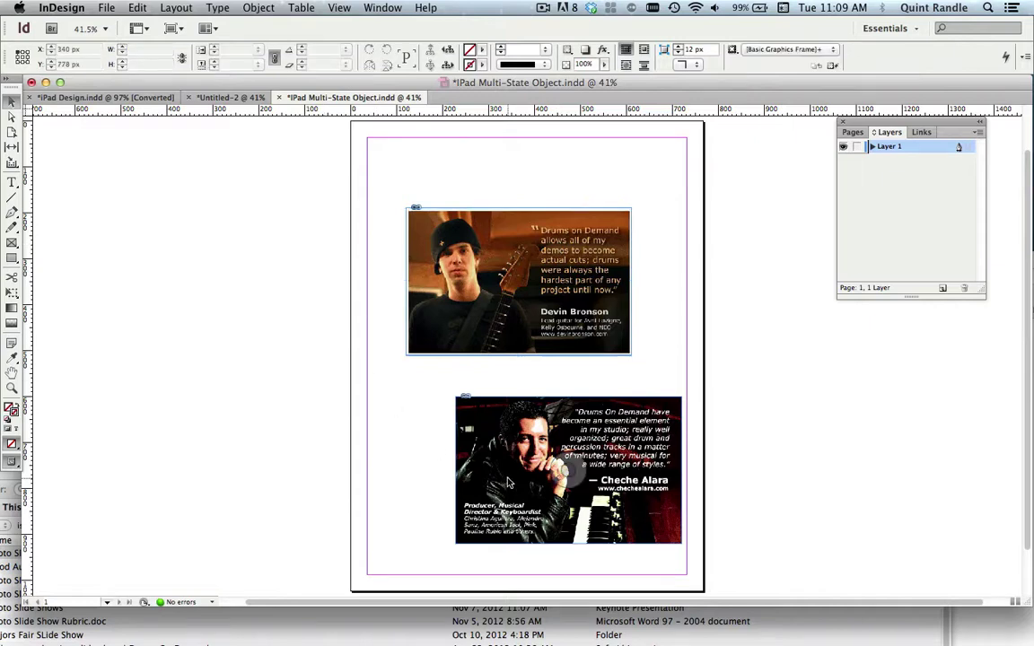
pyautogui.moveTo(453, 314); pyautogui.dragTo(458, 289)
pyautogui.moveTo(387, 187); pyautogui.dragTo(558, 356)
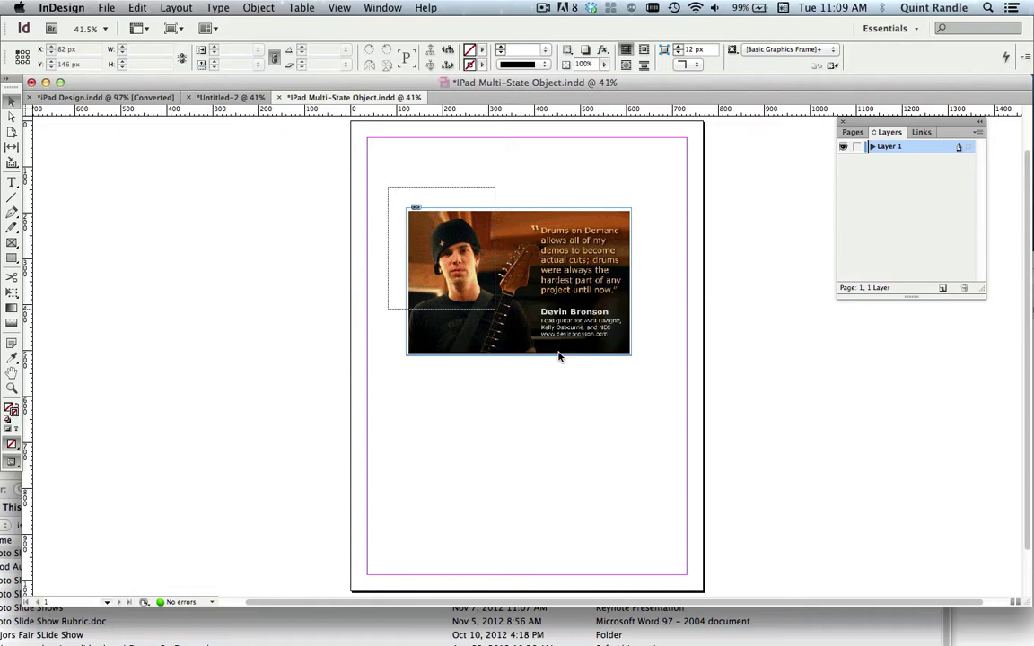
pyautogui.moveTo(586, 312)
pyautogui.mouseDown()
pyautogui.moveTo(606, 320)
pyautogui.moveTo(588, 330)
pyautogui.mouseUp()
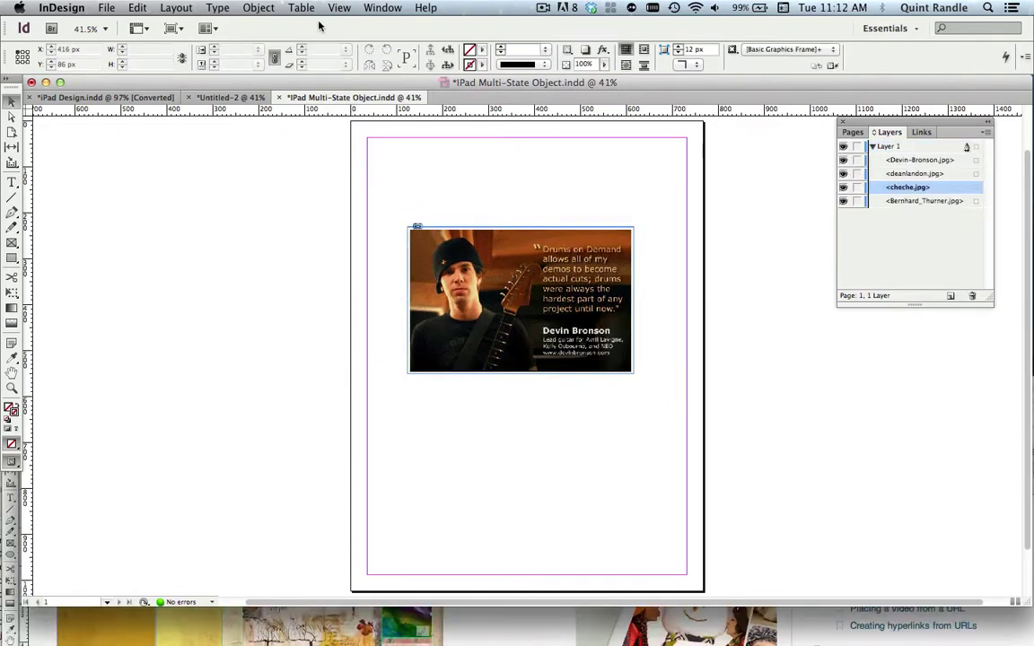
# Show the Layers panel and check that Layer 1 lists the four images
pyautogui.click(383, 7)
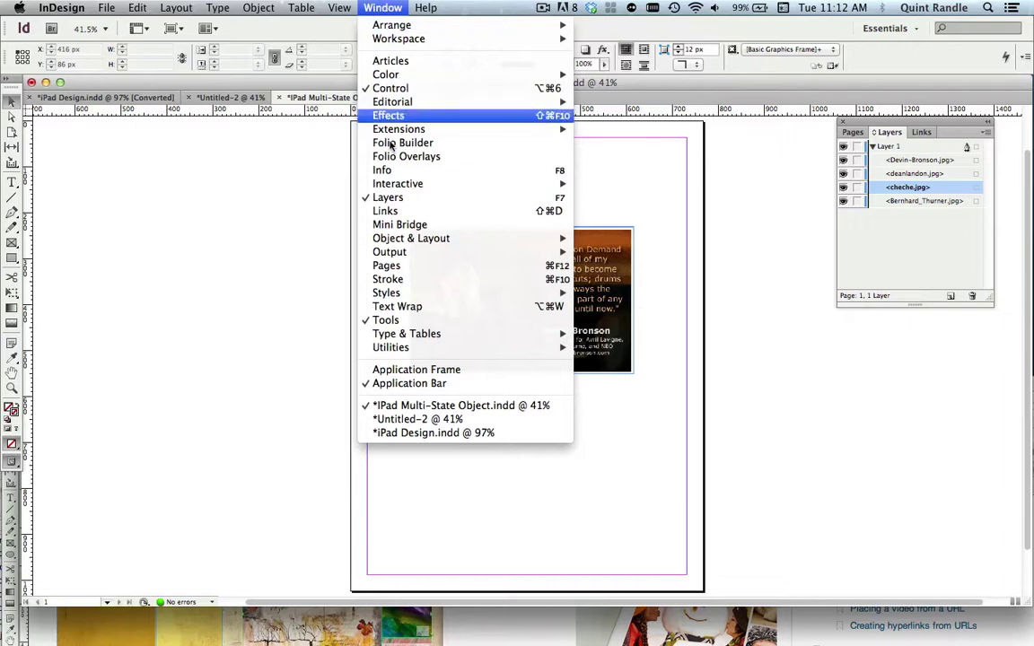
pyautogui.click(417, 196)
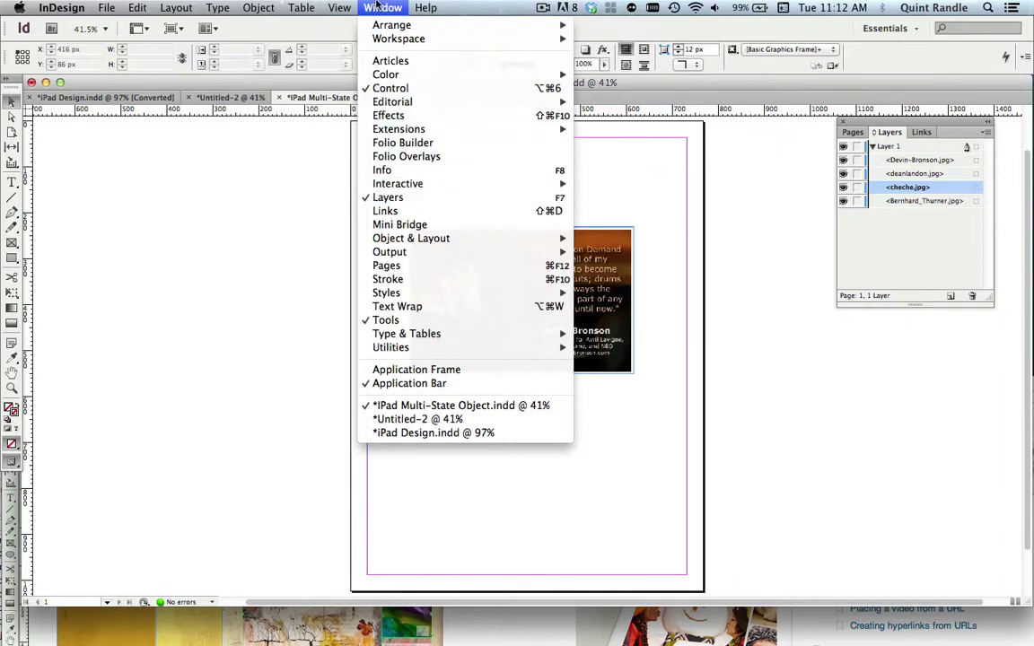
pyautogui.click(871, 147)
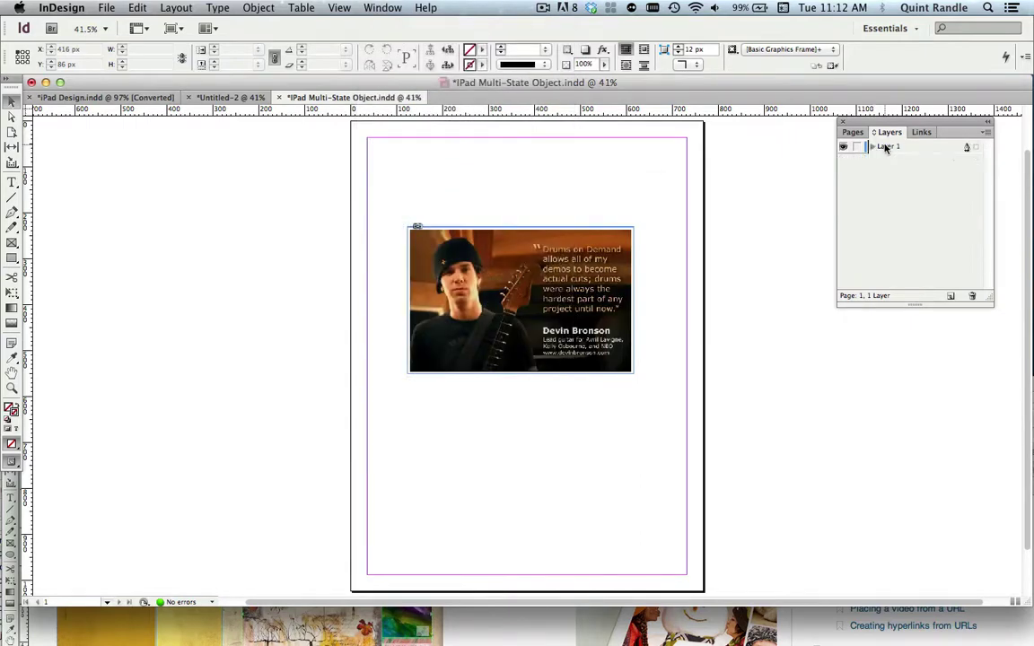
pyautogui.click(877, 149)
pyautogui.click(872, 148)
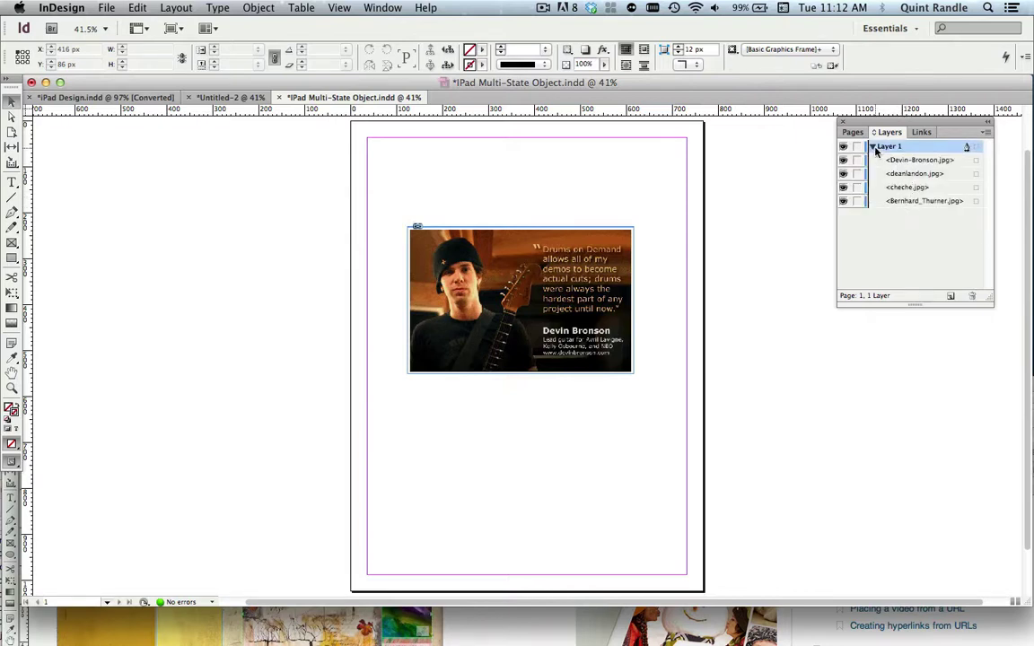
pyautogui.click(871, 147)
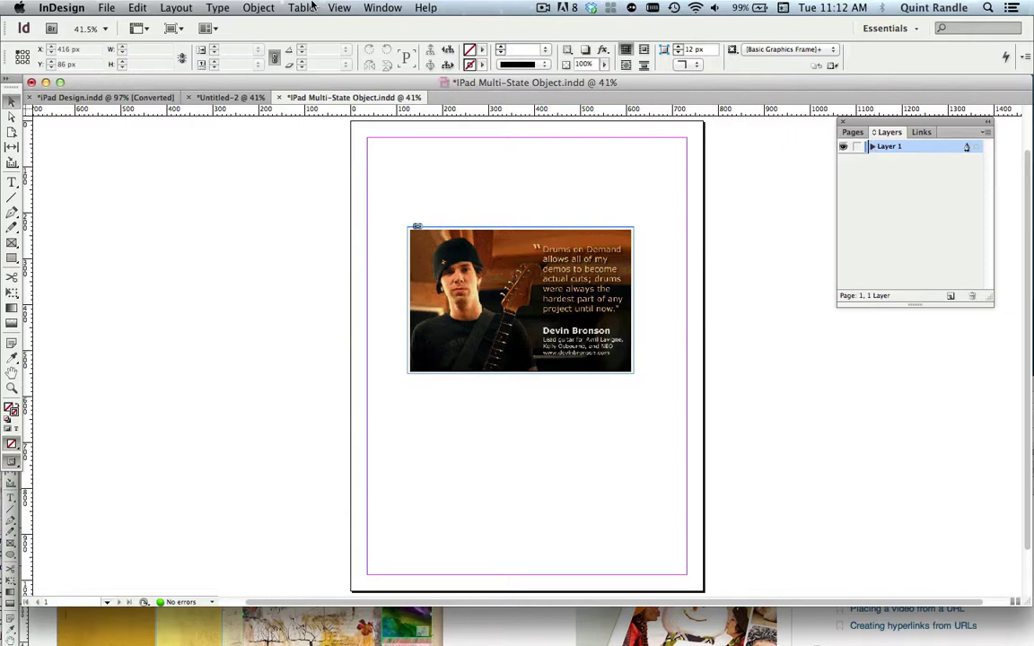
# Open the Object States panel from Window > Interactive
pyautogui.click(376, 7)
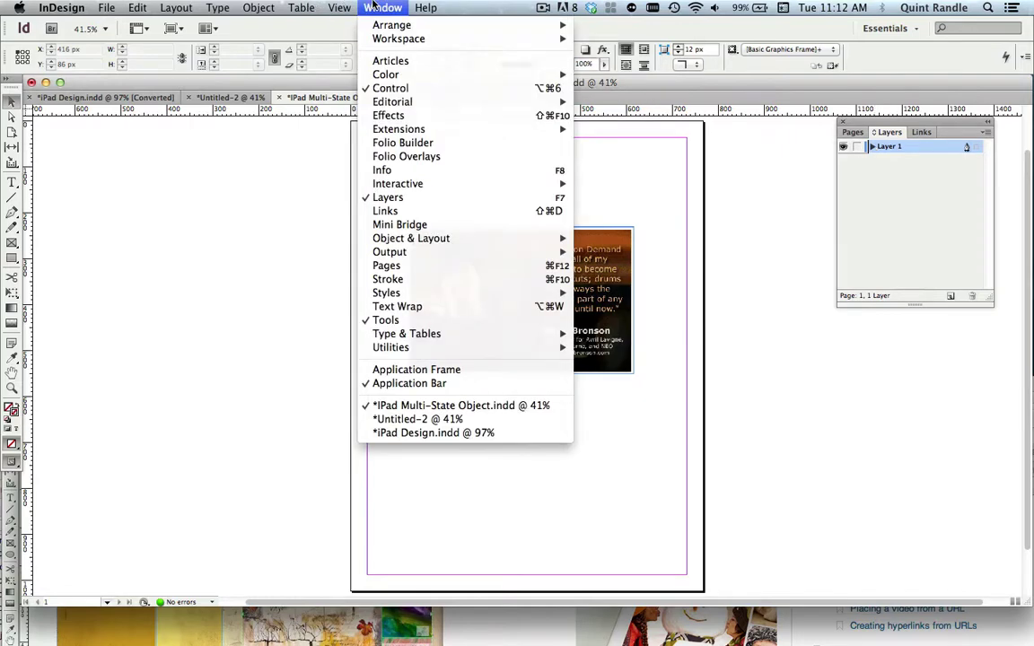
pyautogui.moveTo(406, 185)
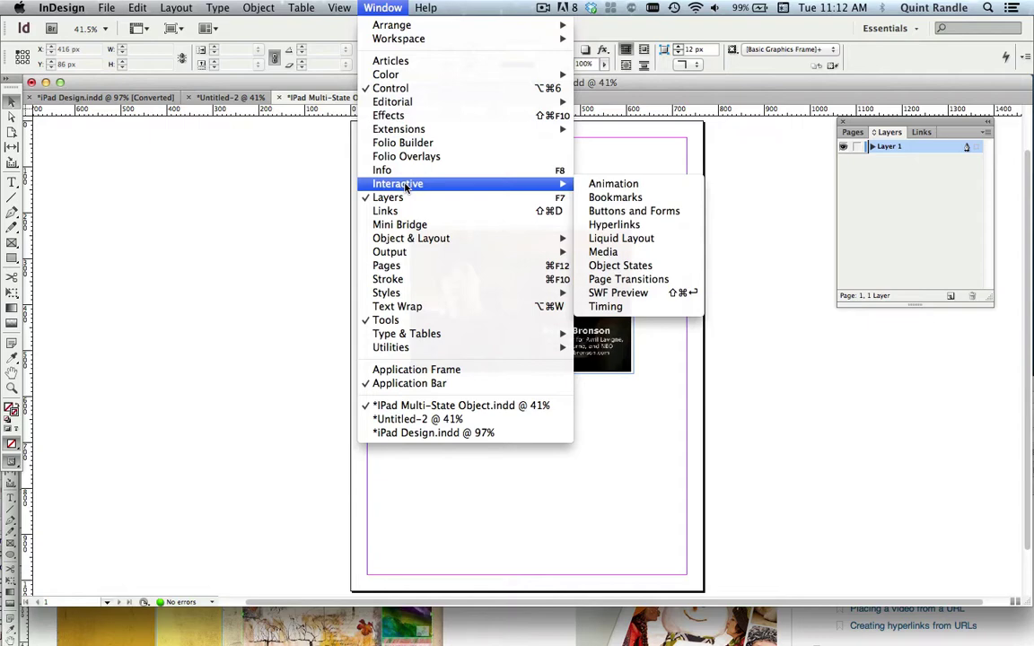
pyautogui.click(607, 267)
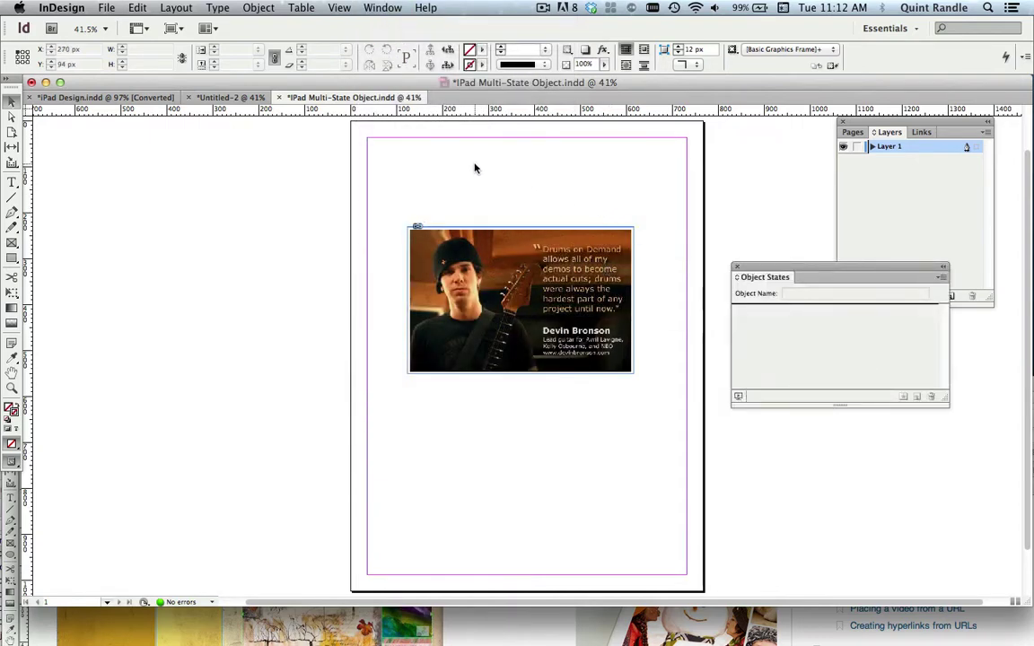
# Convert the stacked images into a multi-state object named 'Slide Show'
pyautogui.moveTo(389, 164); pyautogui.dragTo(662, 425)
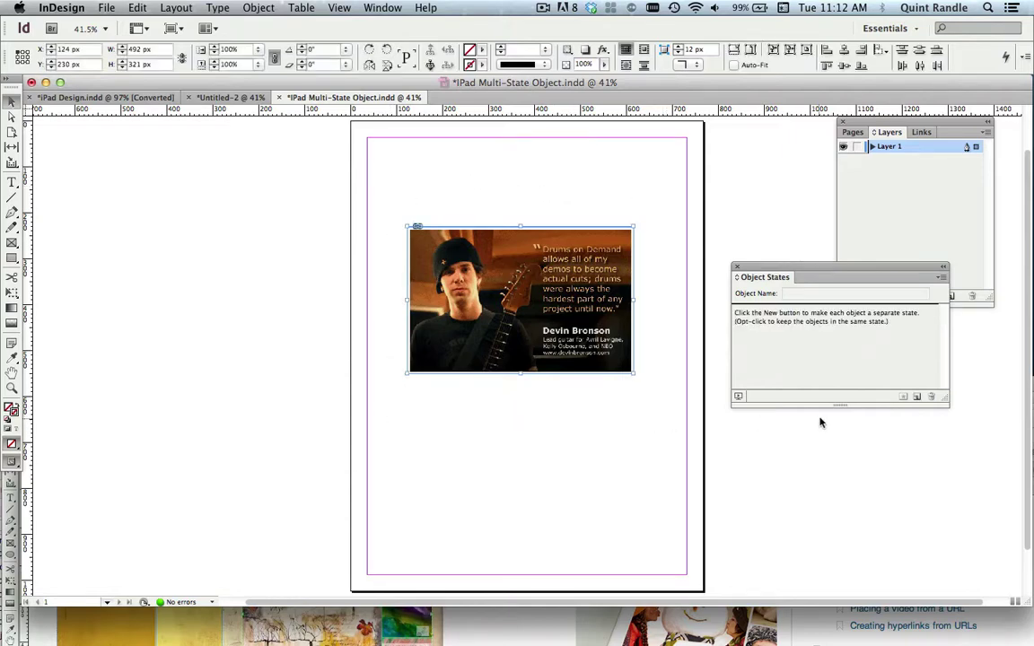
pyautogui.click(916, 398)
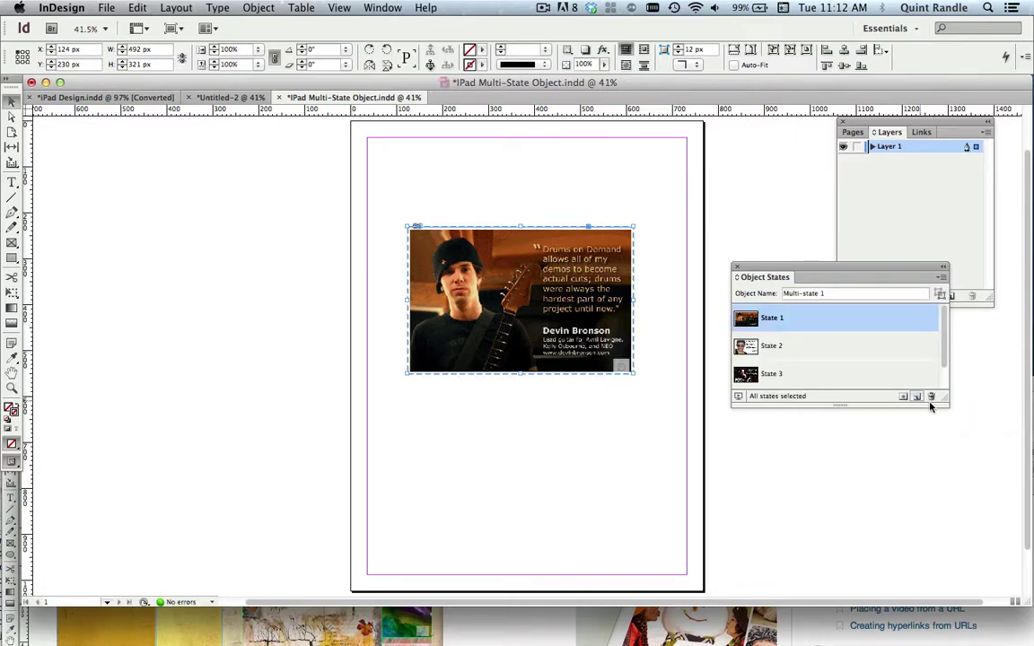
pyautogui.moveTo(945, 408); pyautogui.dragTo(958, 512)
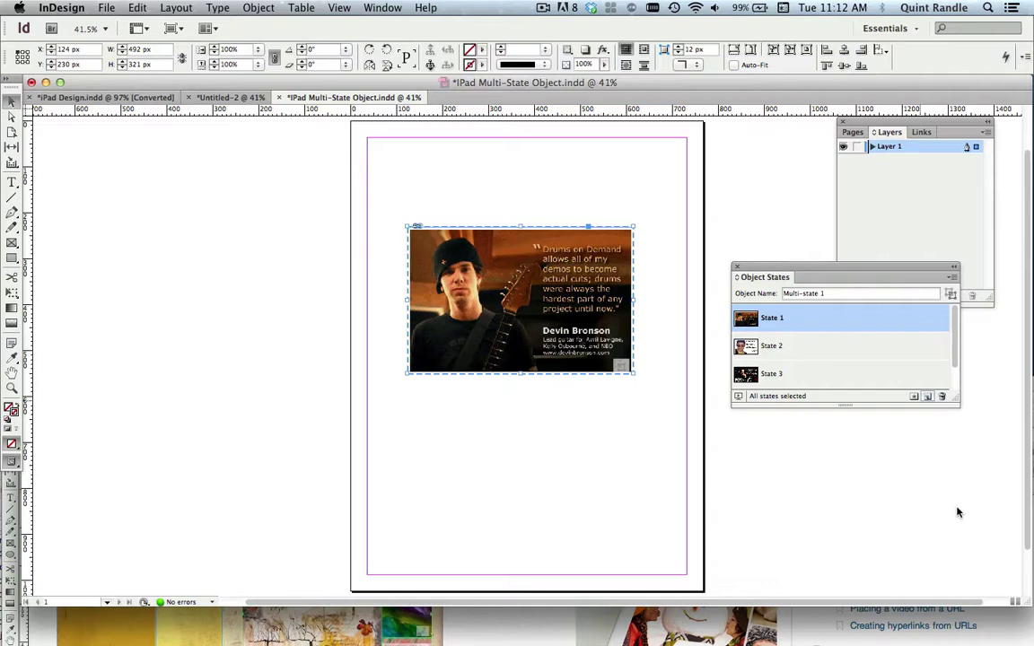
pyautogui.click(835, 295)
pyautogui.moveTo(835, 298); pyautogui.dragTo(738, 282)
pyautogui.write('Sli')
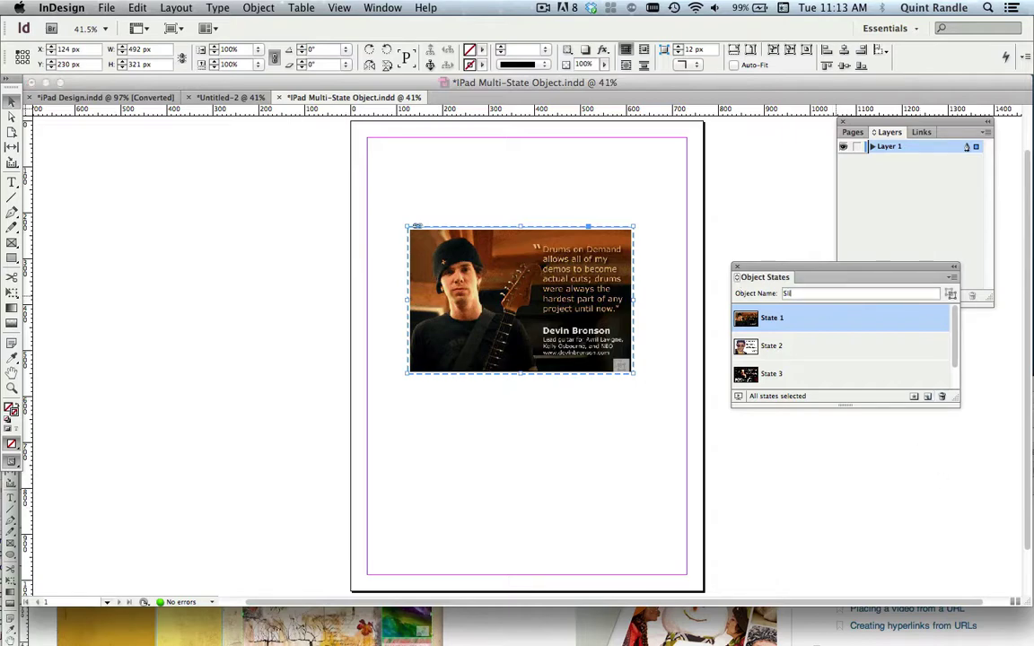
pyautogui.write('de Show')
# Enlarge the Object States panel and preview Slide Show states 1 through 4
pyautogui.click(844, 331)
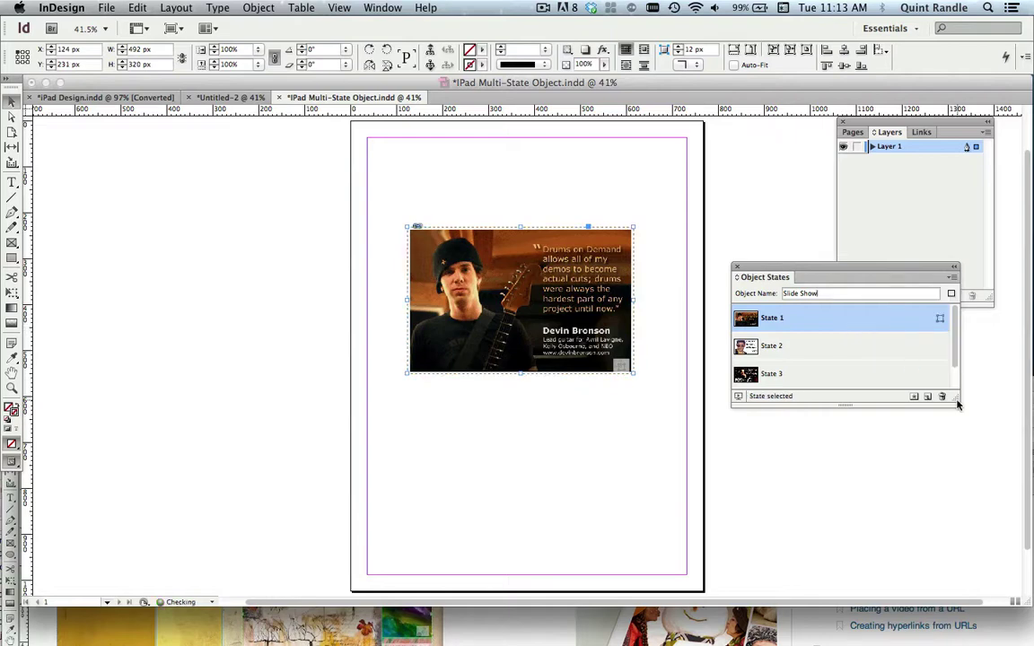
pyautogui.moveTo(956, 404); pyautogui.dragTo(949, 490)
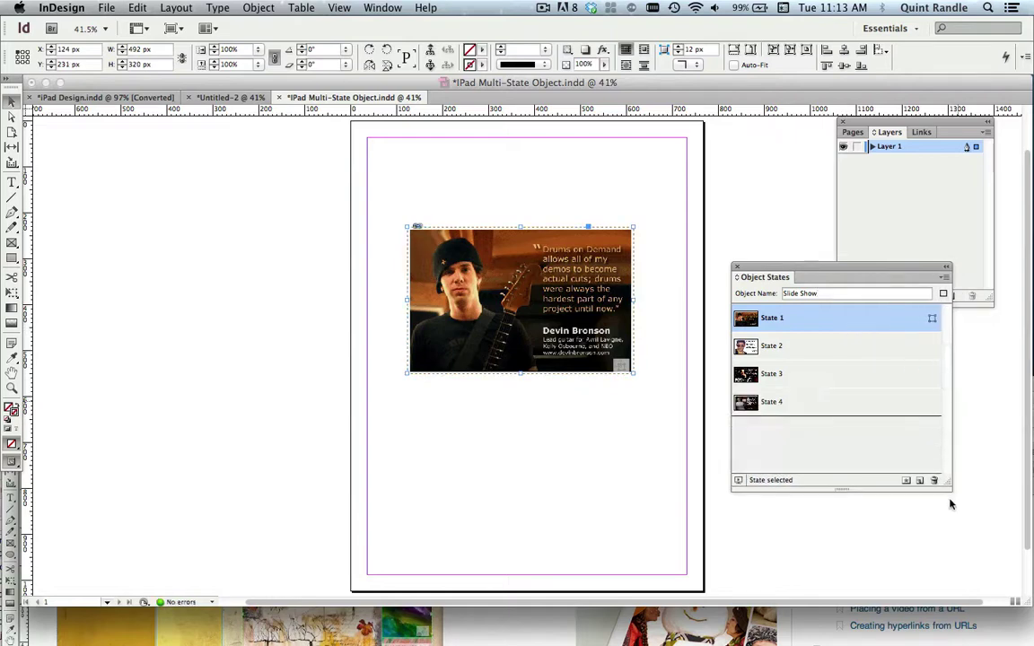
pyautogui.click(772, 346)
pyautogui.click(775, 373)
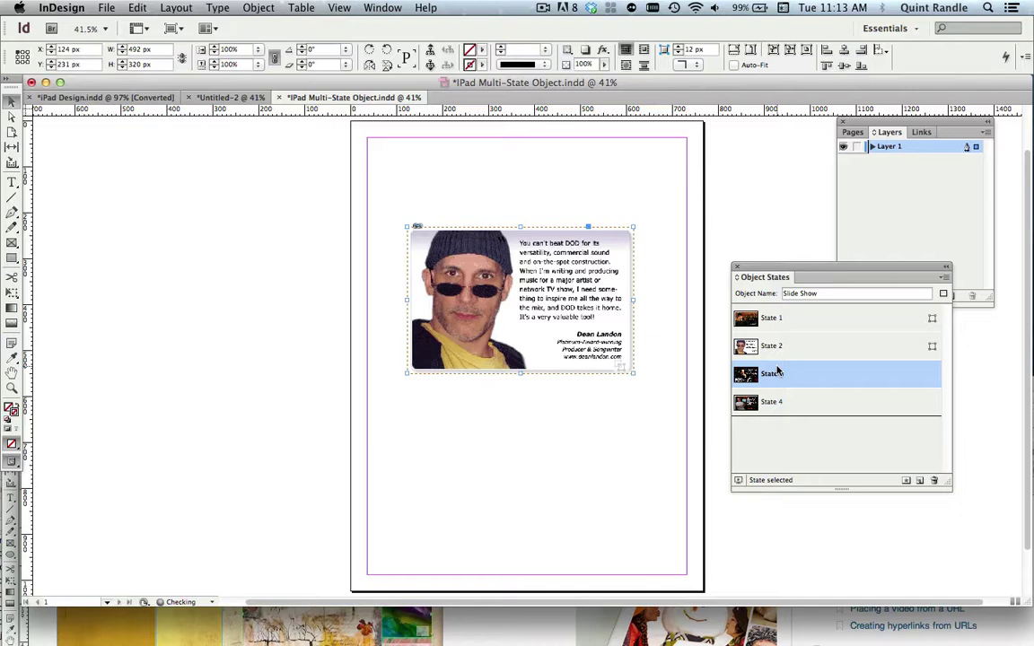
pyautogui.click(780, 401)
pyautogui.click(790, 318)
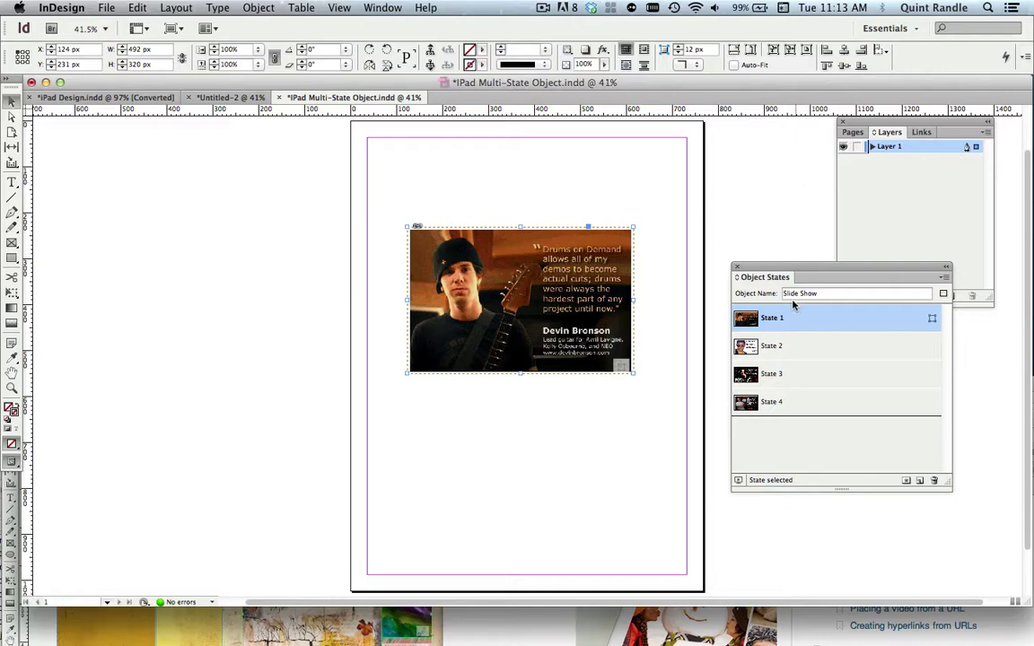
# Cycle through the four Slide Show states again to check each endorsement
pyautogui.click(770, 346)
pyautogui.click(788, 375)
pyautogui.click(779, 403)
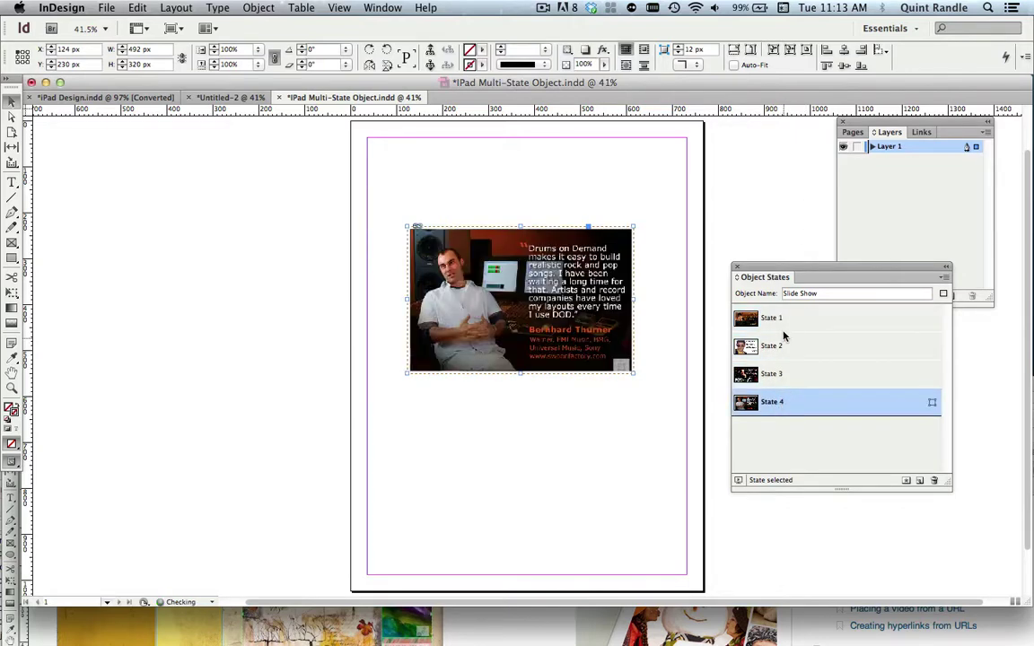
pyautogui.click(784, 321)
pyautogui.click(781, 345)
pyautogui.click(781, 373)
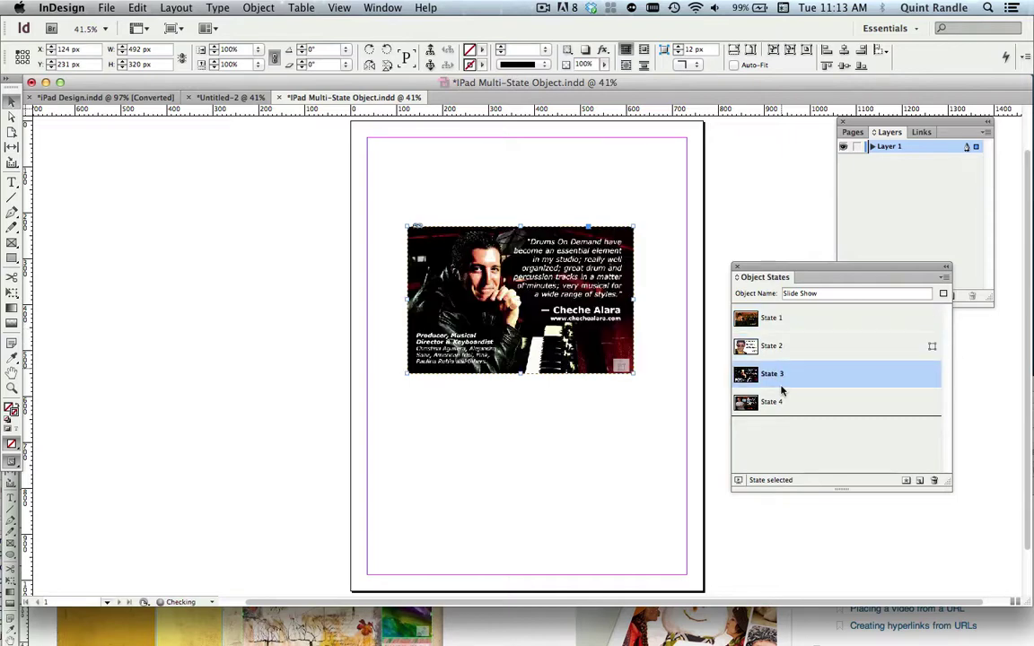
pyautogui.click(780, 402)
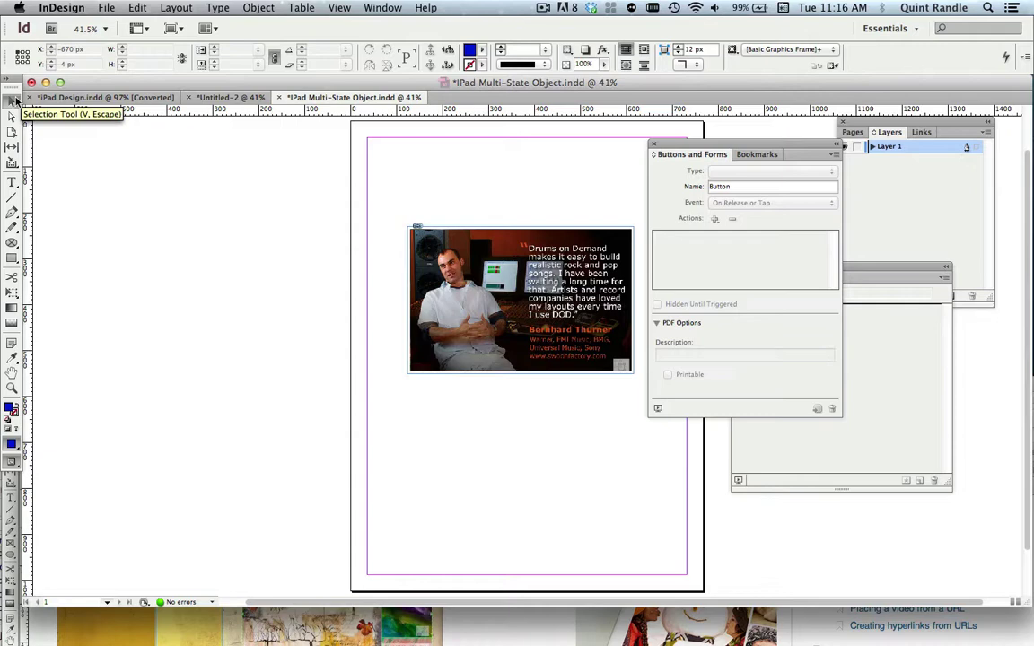
# Draw an 82 px circle below the slideshow with the Ellipse Frame tool and fill it blue
pyautogui.click(13, 102)
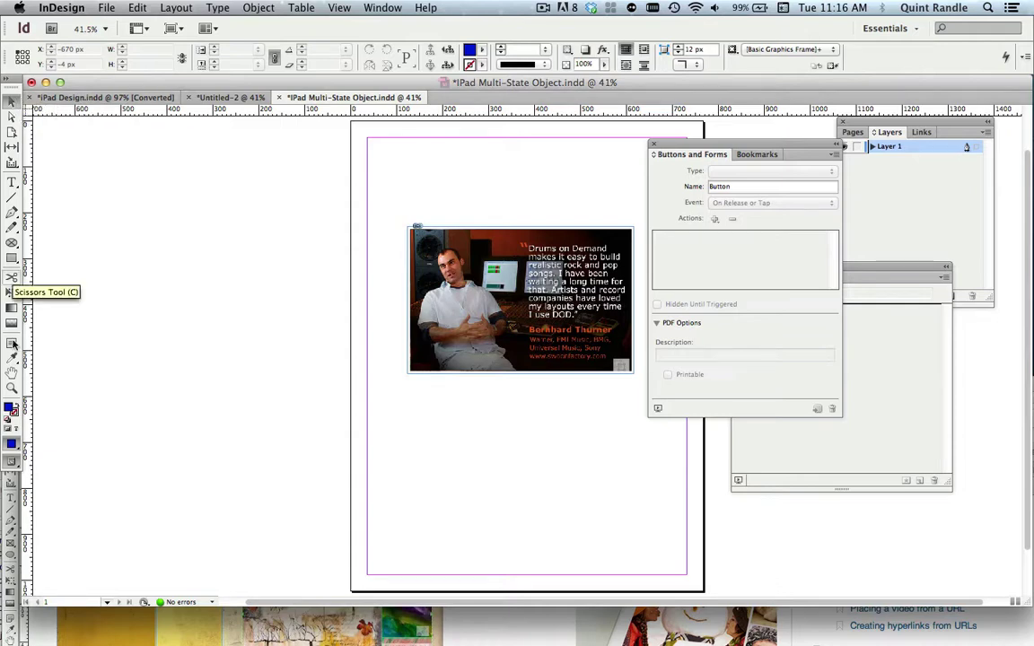
pyautogui.click(12, 243)
pyautogui.moveTo(413, 413); pyautogui.dragTo(453, 452)
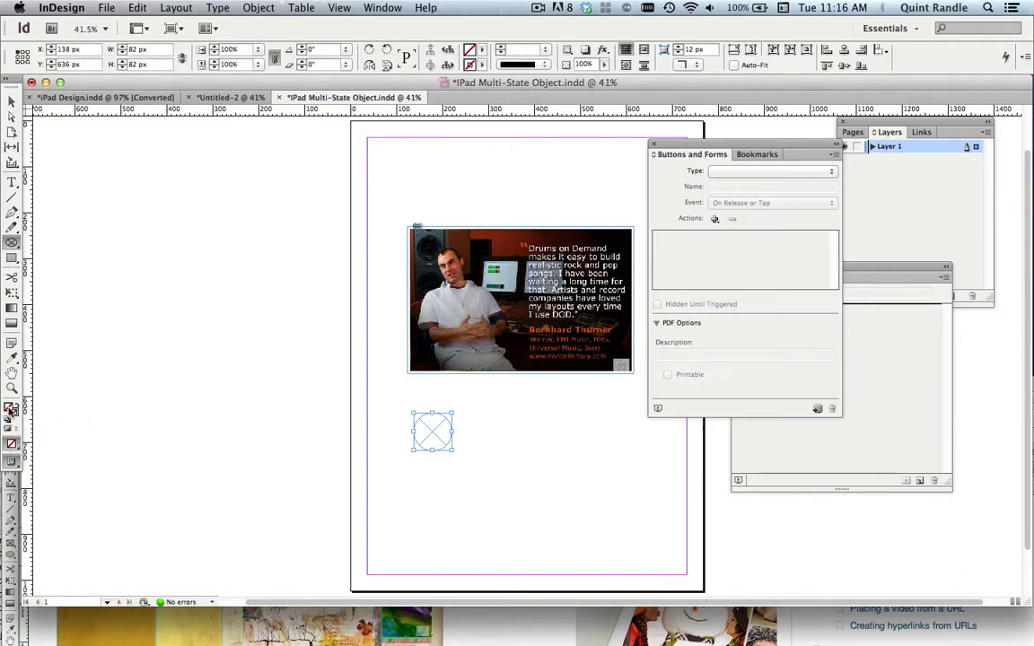
pyautogui.doubleClick(12, 411)
pyautogui.click(492, 408)
pyautogui.click(633, 239)
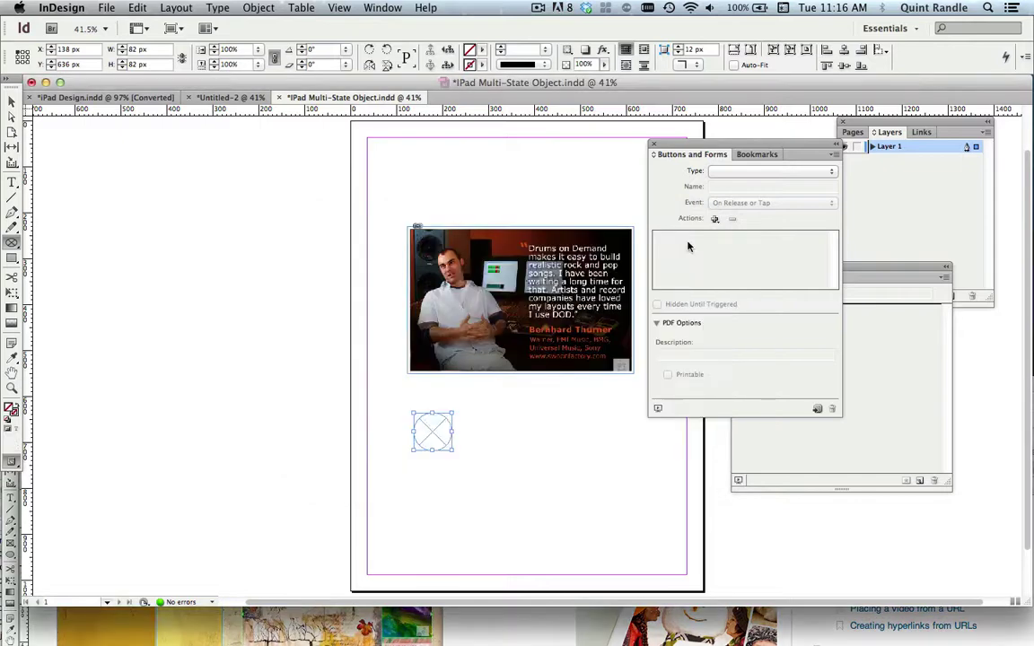
# Convert the blue circle into a button via Object > Interactive > Convert to Button
pyautogui.click(11, 101)
pyautogui.click(188, 316)
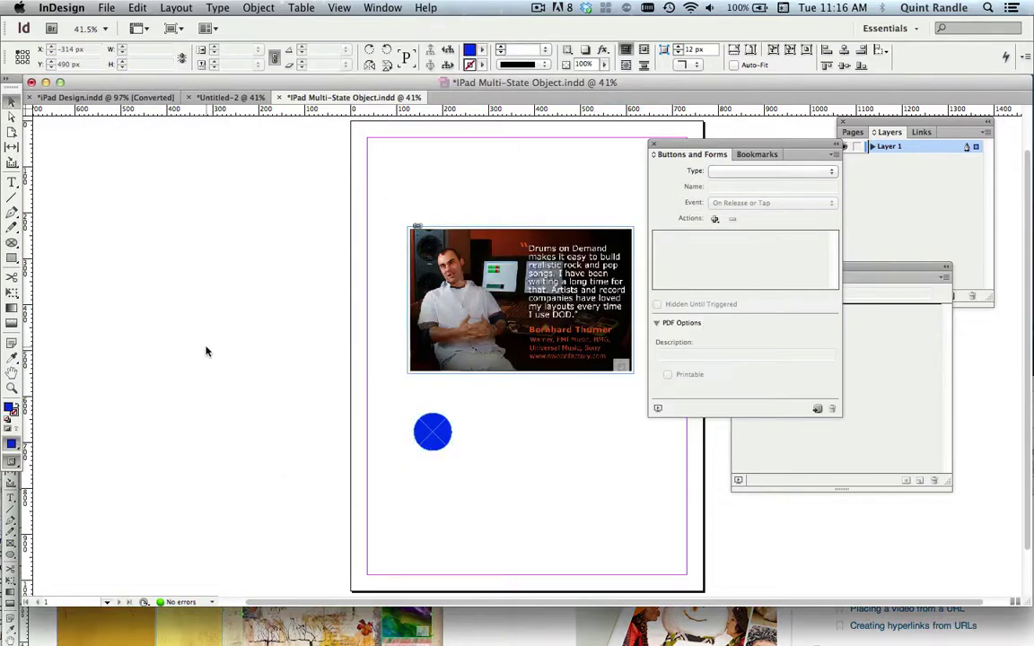
pyautogui.moveTo(386, 395); pyautogui.dragTo(422, 422)
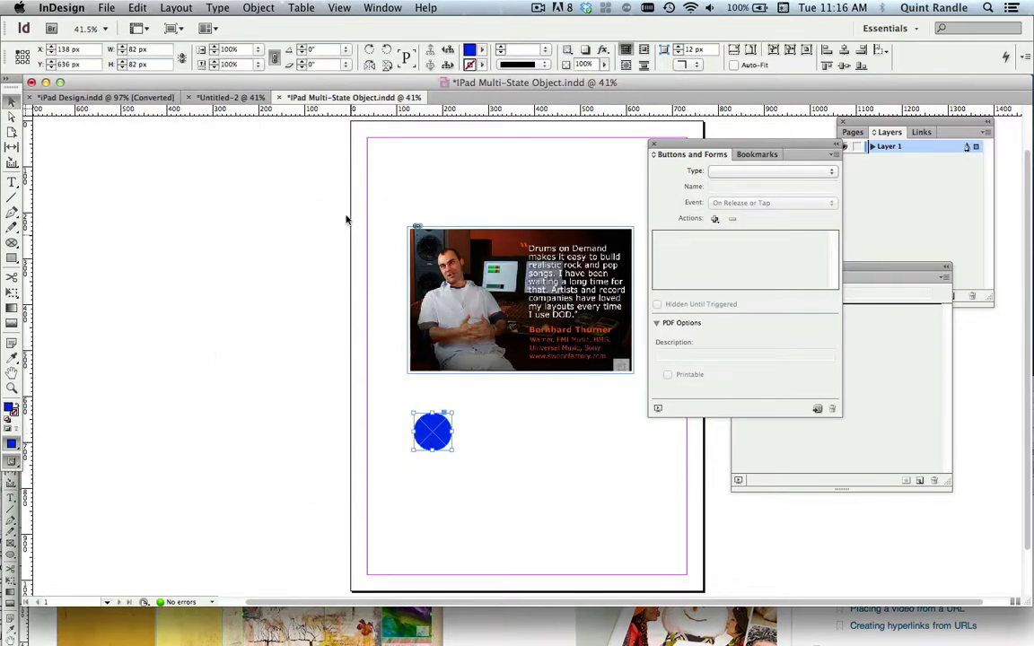
pyautogui.click(255, 8)
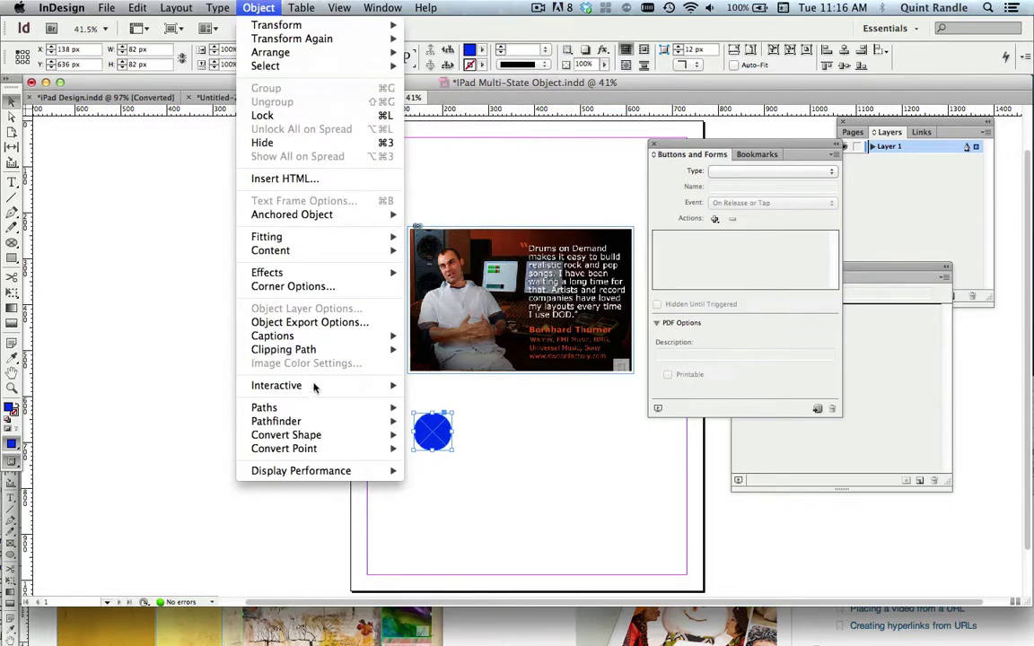
pyautogui.moveTo(315, 392)
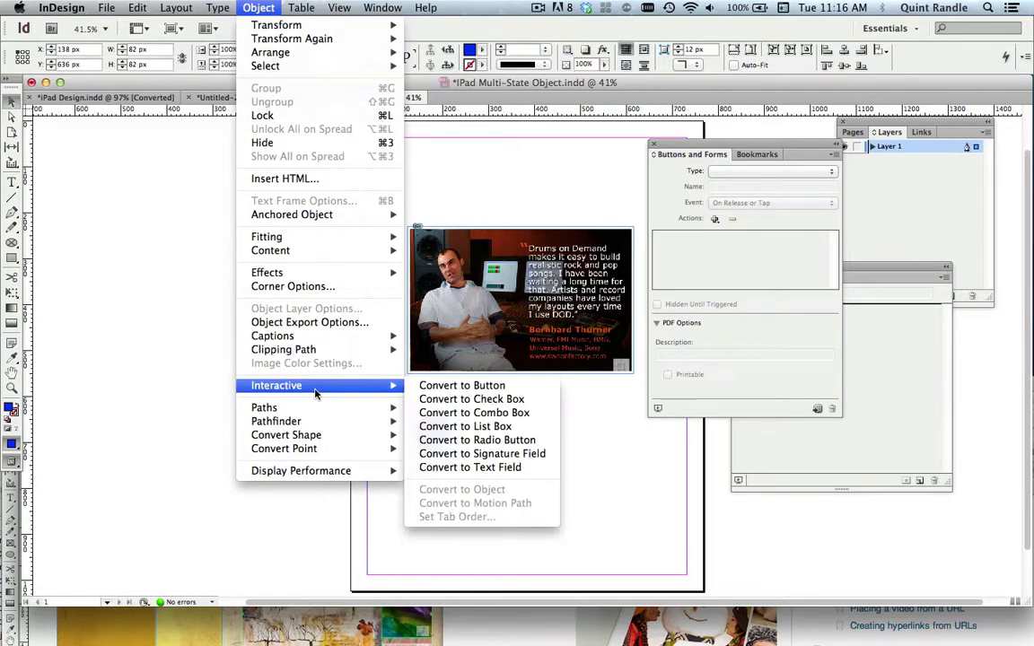
pyautogui.click(420, 393)
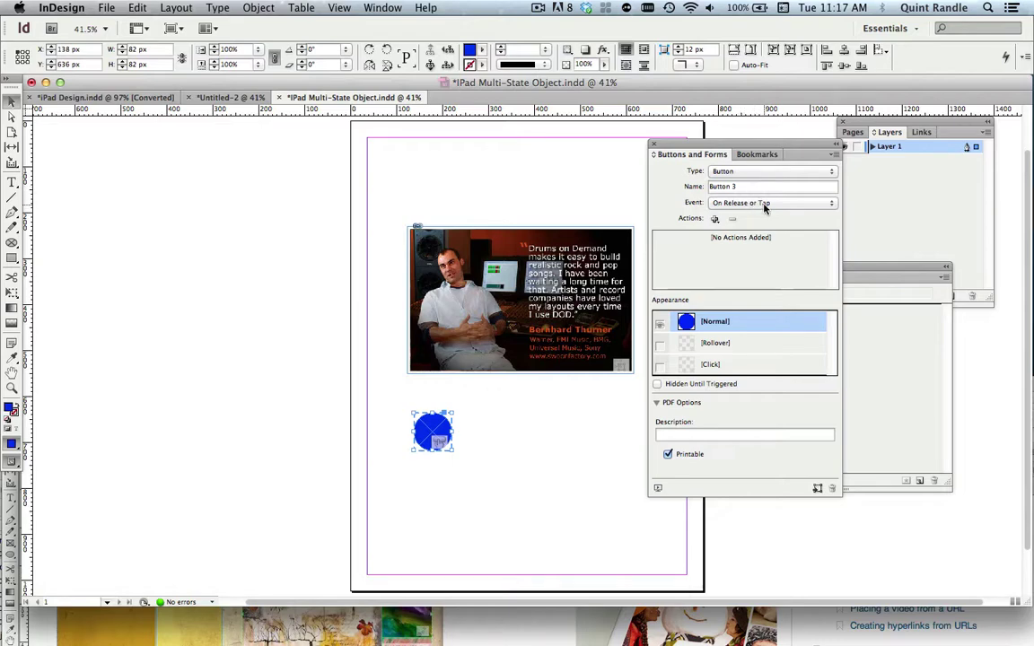
# Give the button a Go To State action targeting Slide Show, State 1
pyautogui.click(715, 219)
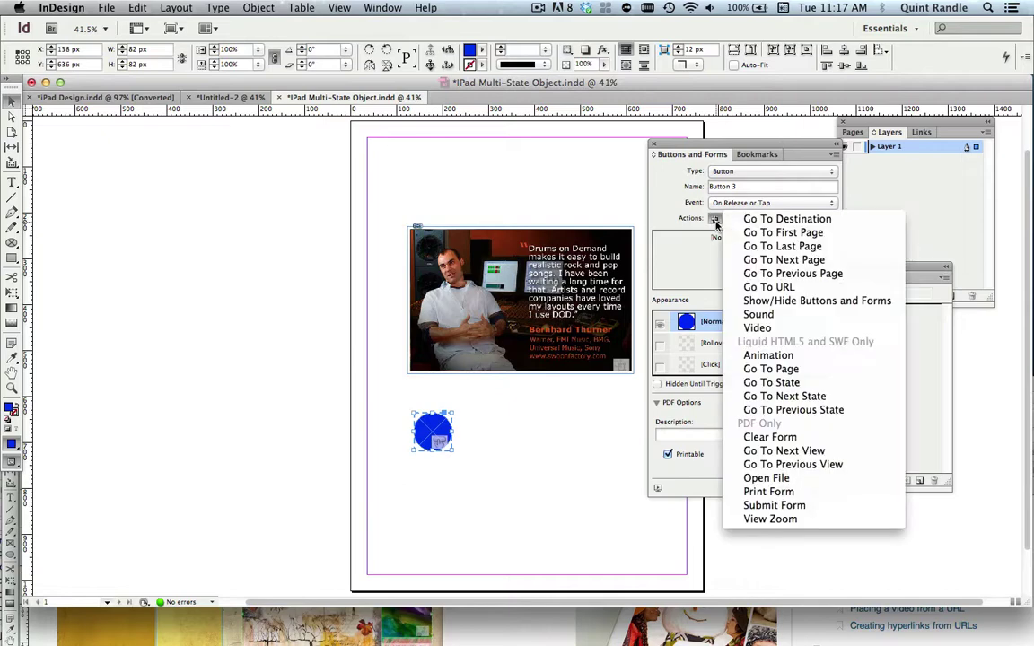
pyautogui.click(798, 384)
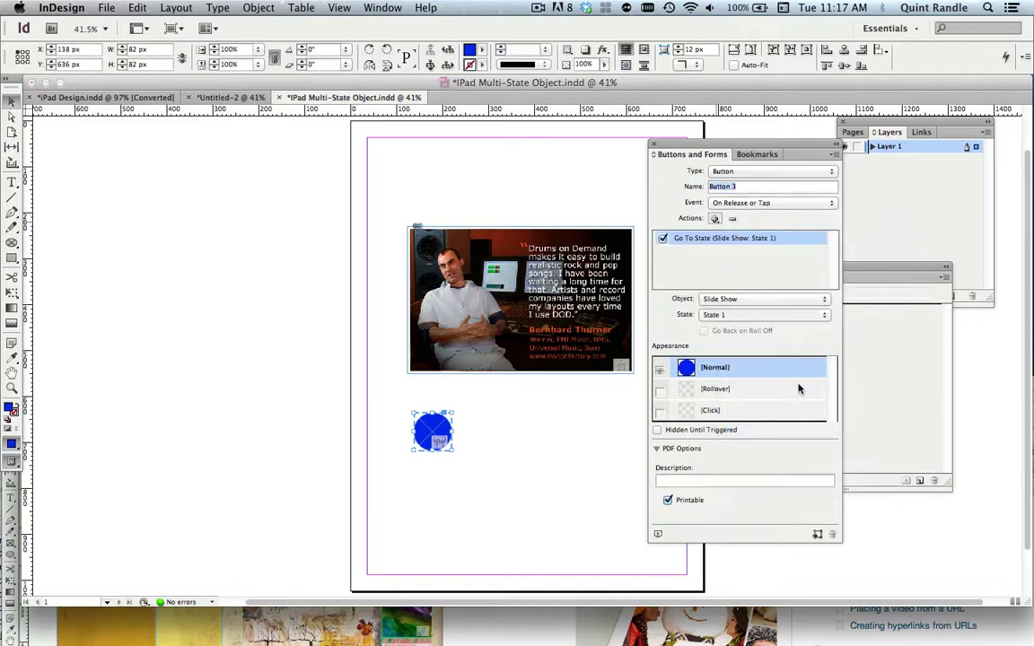
pyautogui.click(751, 302)
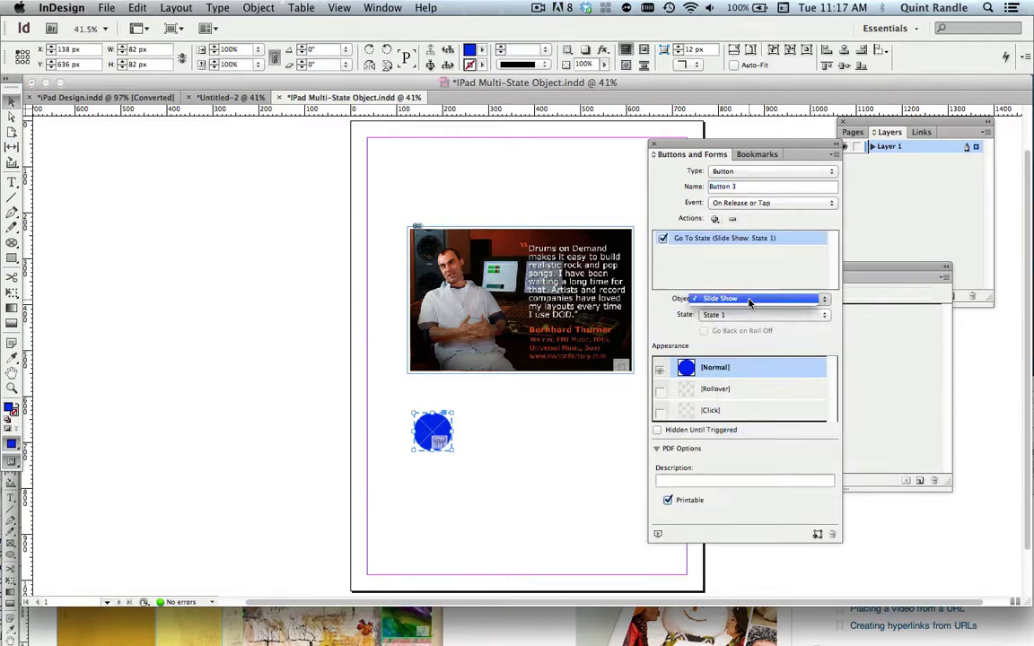
pyautogui.click(749, 300)
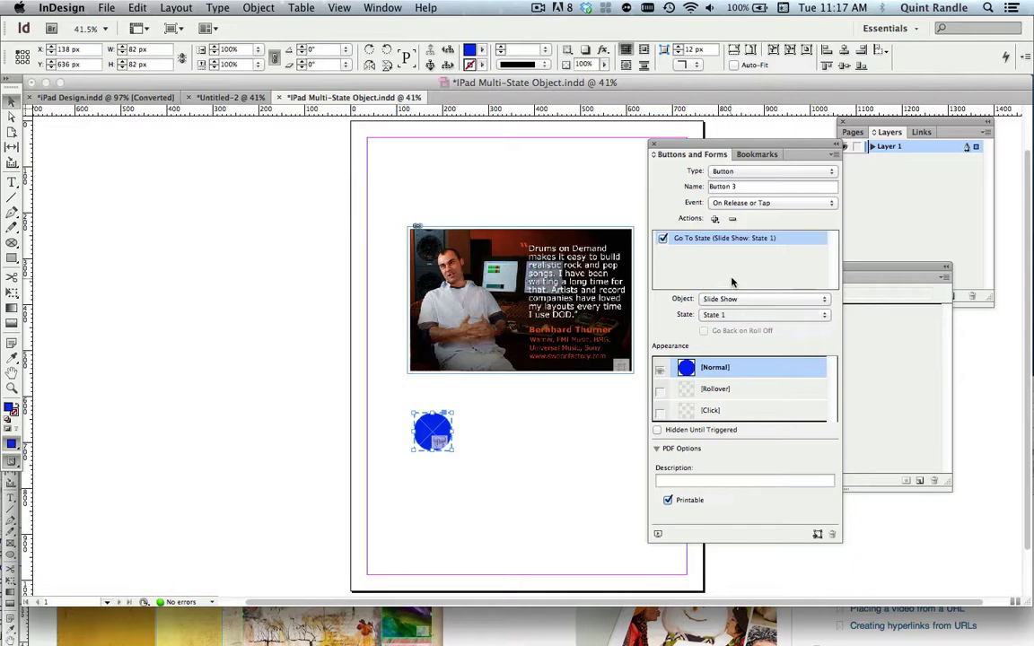
pyautogui.click(729, 316)
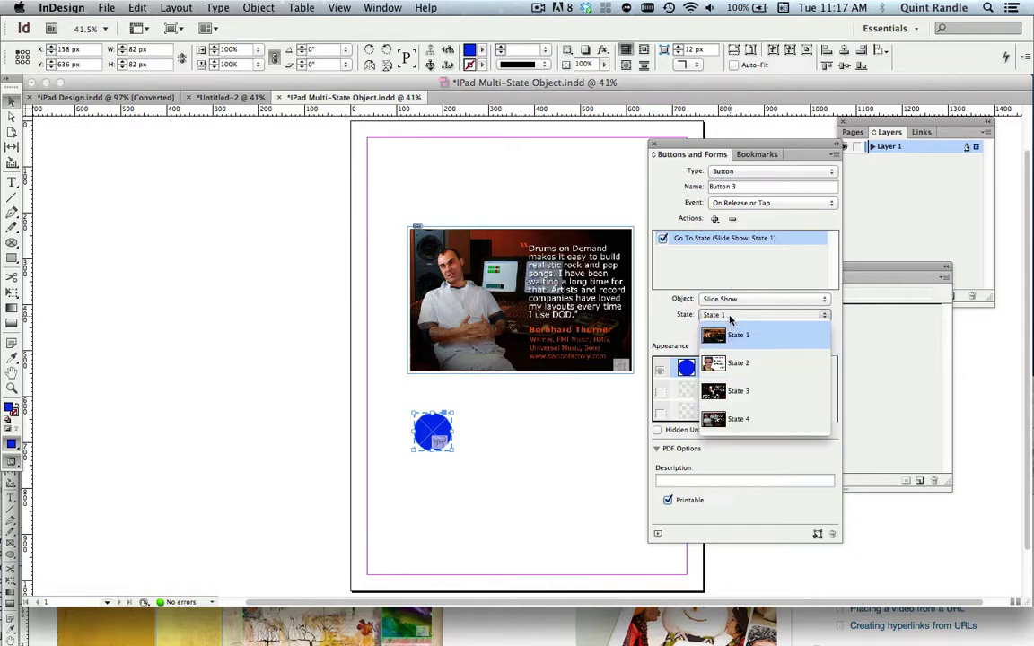
pyautogui.click(739, 336)
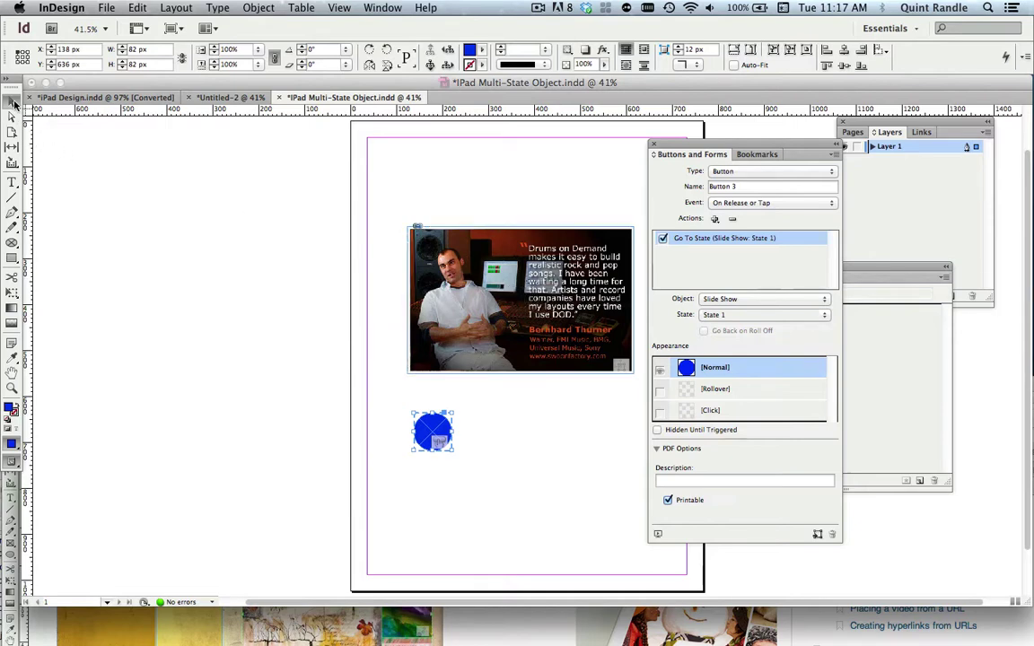
# Paste a copy of the circle button and place it beside the first
pyautogui.click(480, 478)
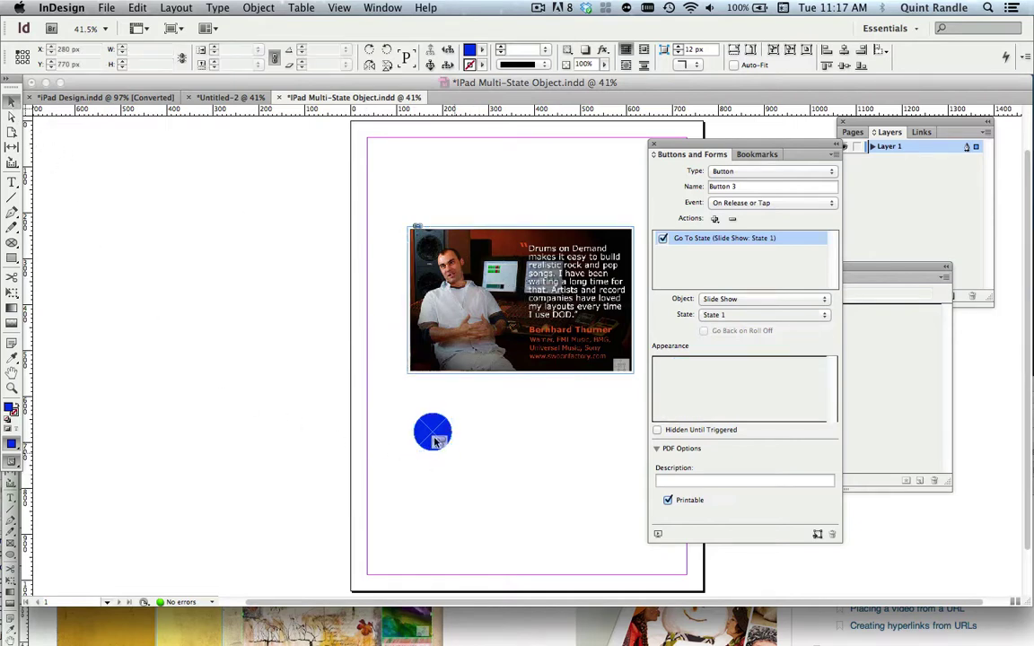
pyautogui.click(431, 437)
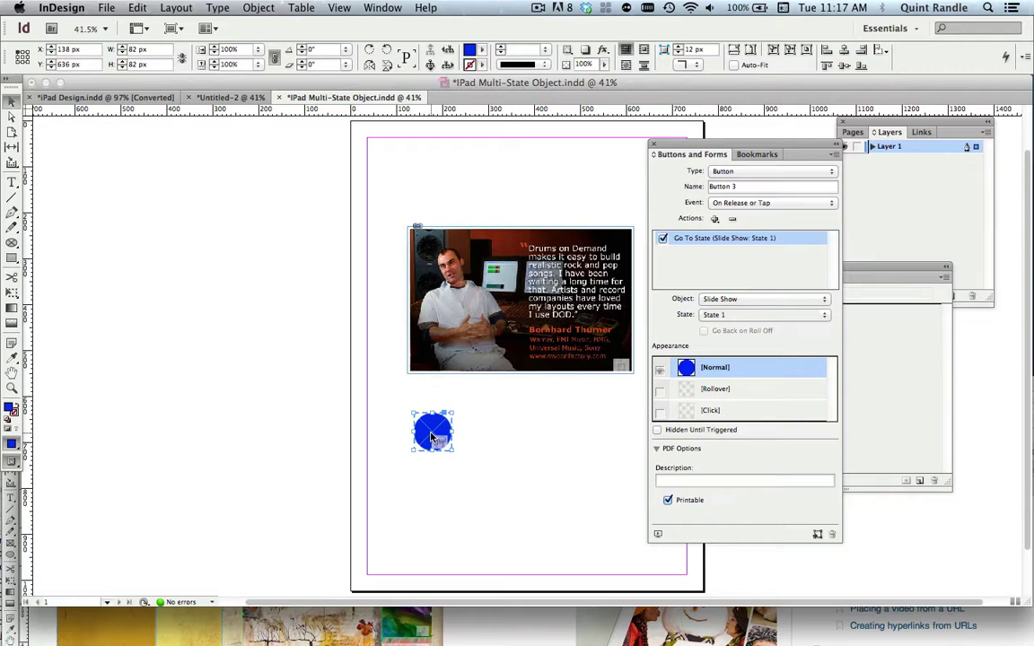
pyautogui.click(496, 441)
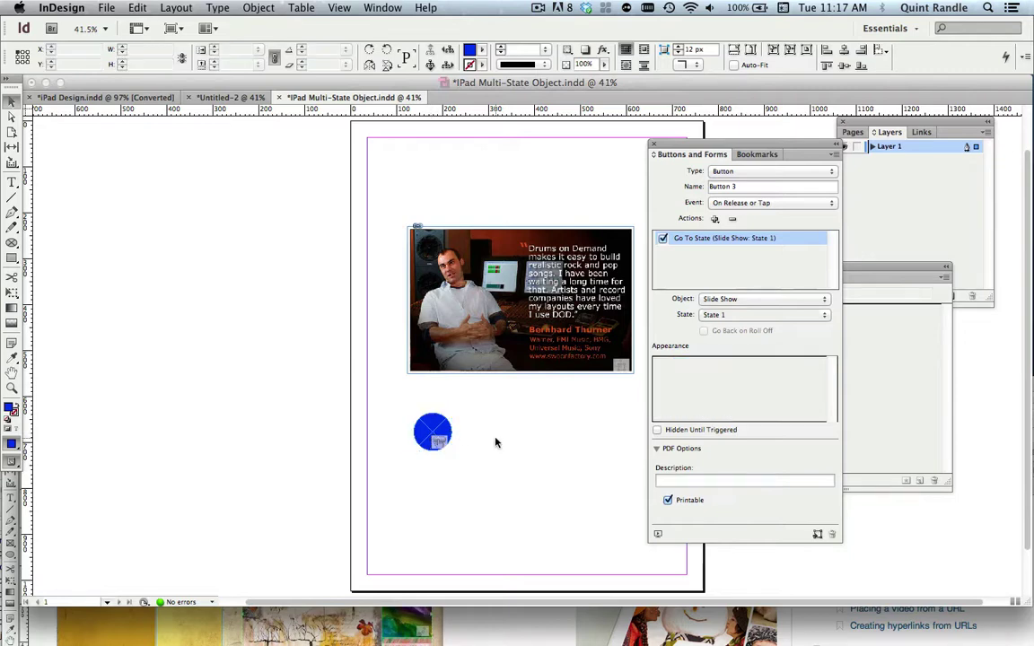
pyautogui.click(433, 433)
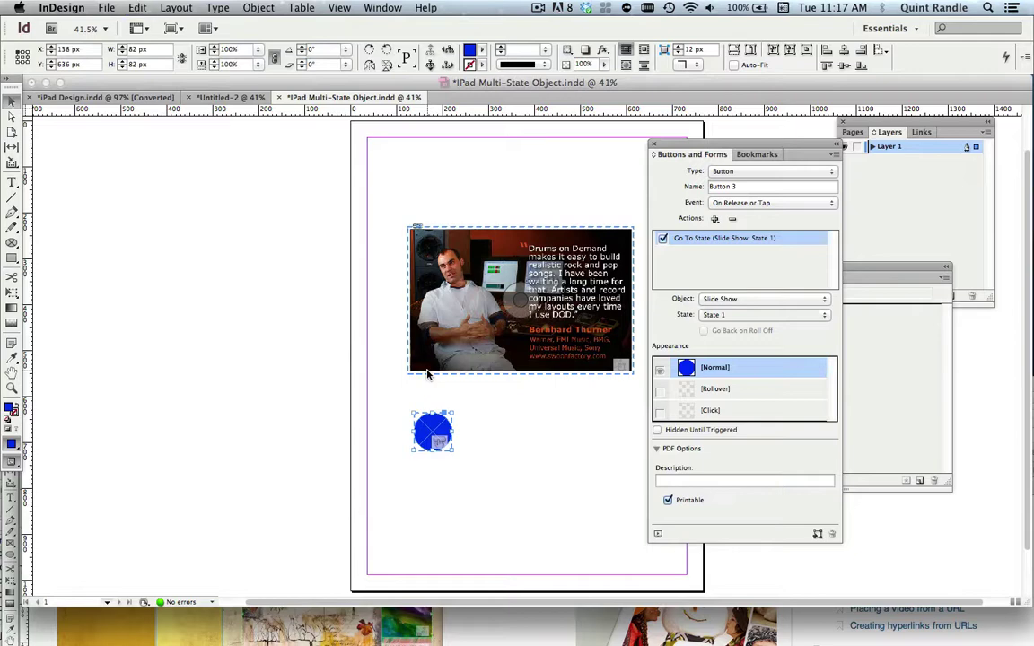
pyautogui.press('super+v')
pyautogui.moveTo(516, 366); pyautogui.dragTo(483, 435)
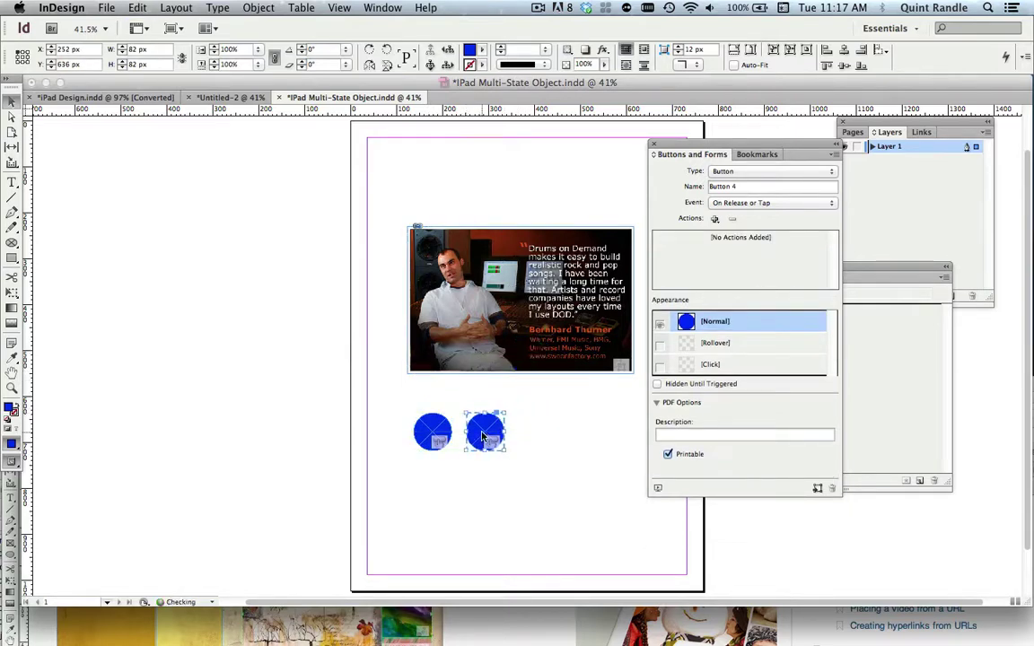
# Give the copied button a Go To State action targeting Slide Show, State 2
pyautogui.tripleClick(755, 191)
pyautogui.click(715, 219)
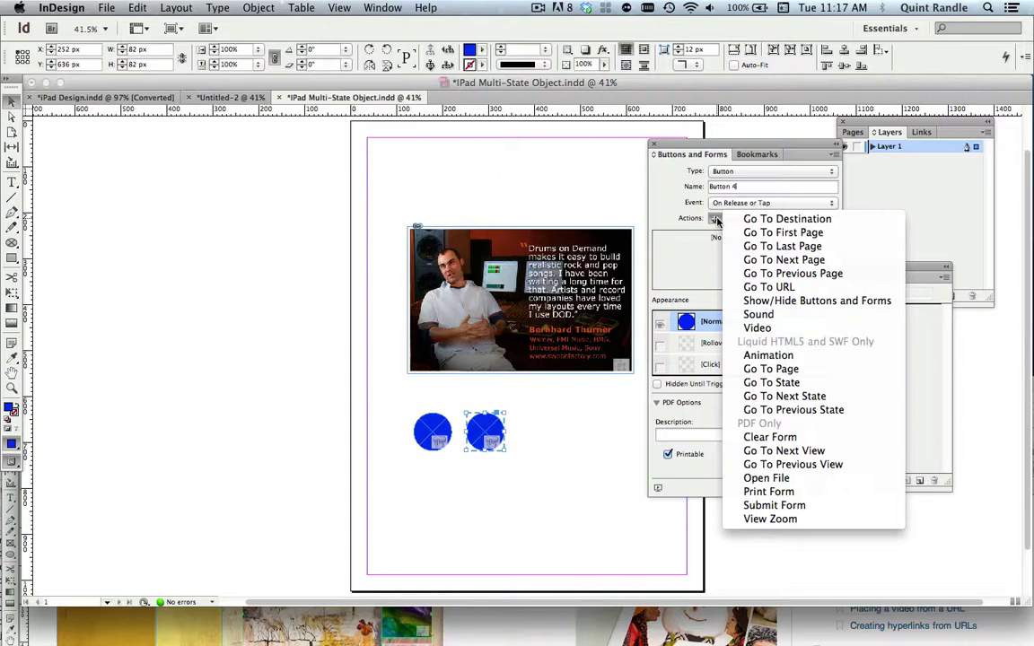
pyautogui.click(758, 382)
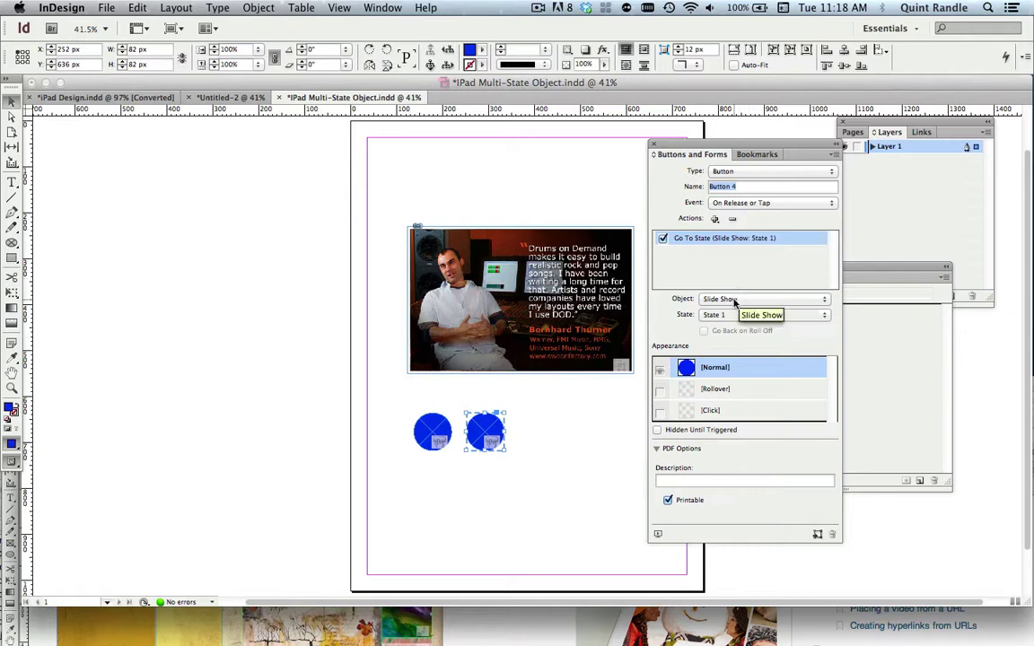
pyautogui.click(725, 315)
pyautogui.click(729, 362)
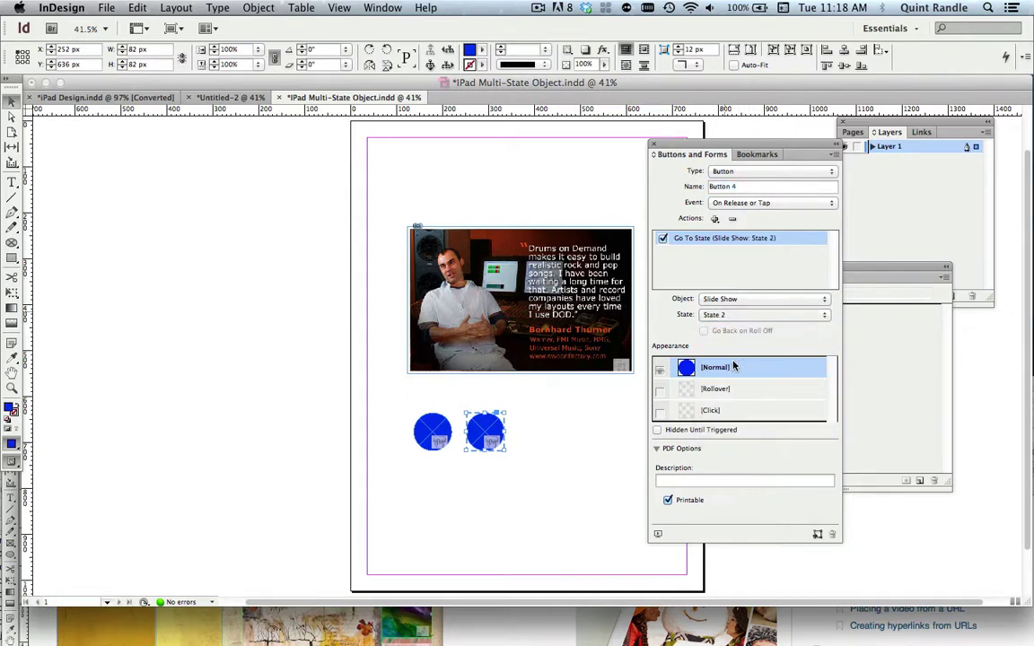
pyautogui.click(560, 445)
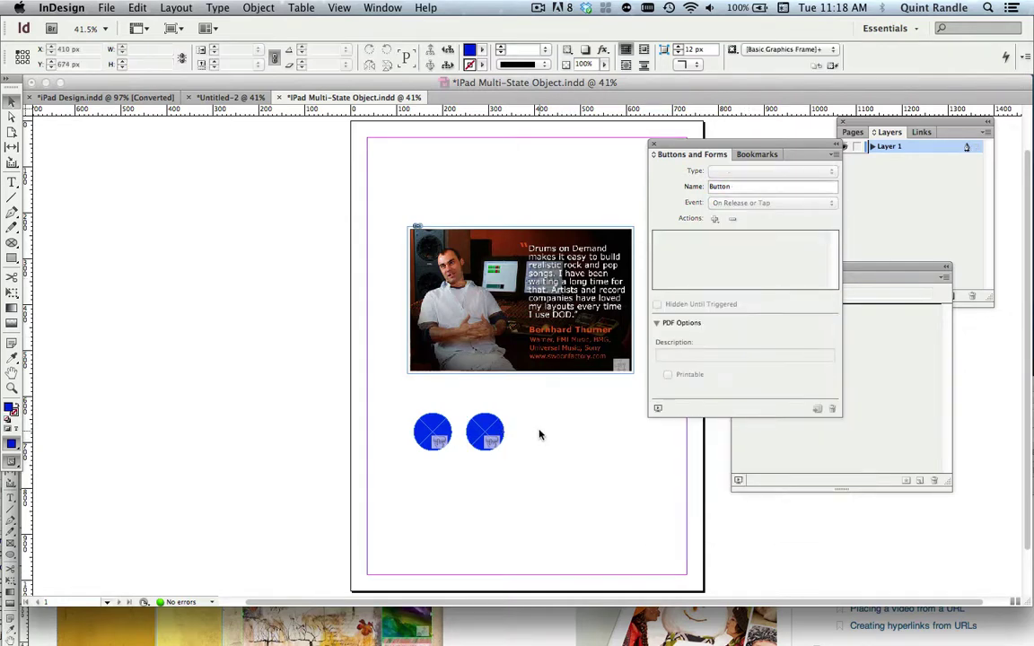
# Duplicate the second circle into a third button with a Go To State action to State 3
pyautogui.click(484, 433)
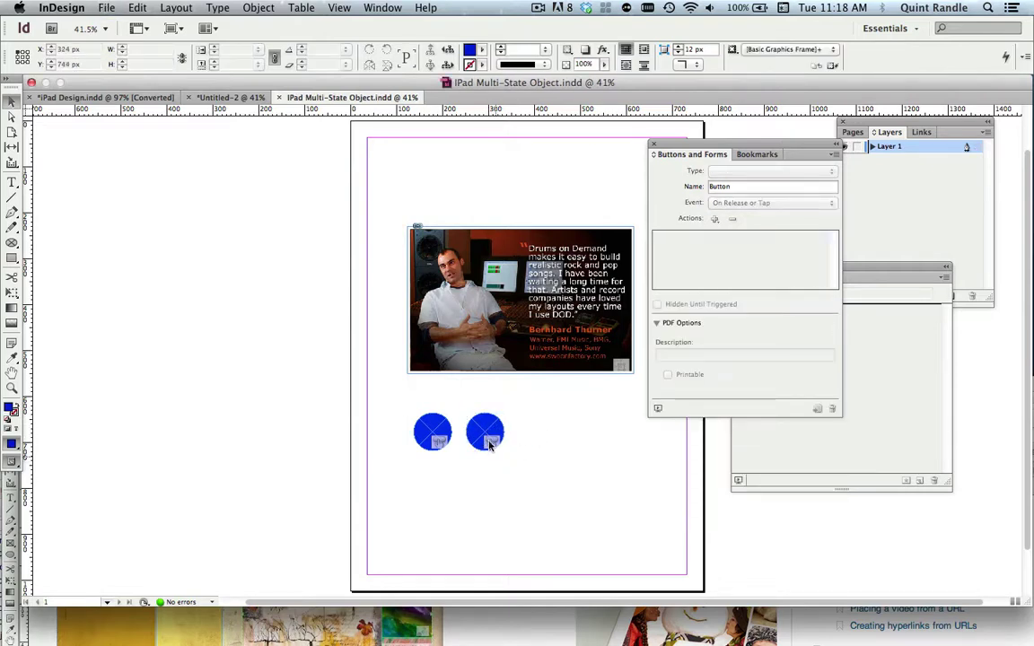
pyautogui.moveTo(485, 433); pyautogui.dragTo(549, 431)
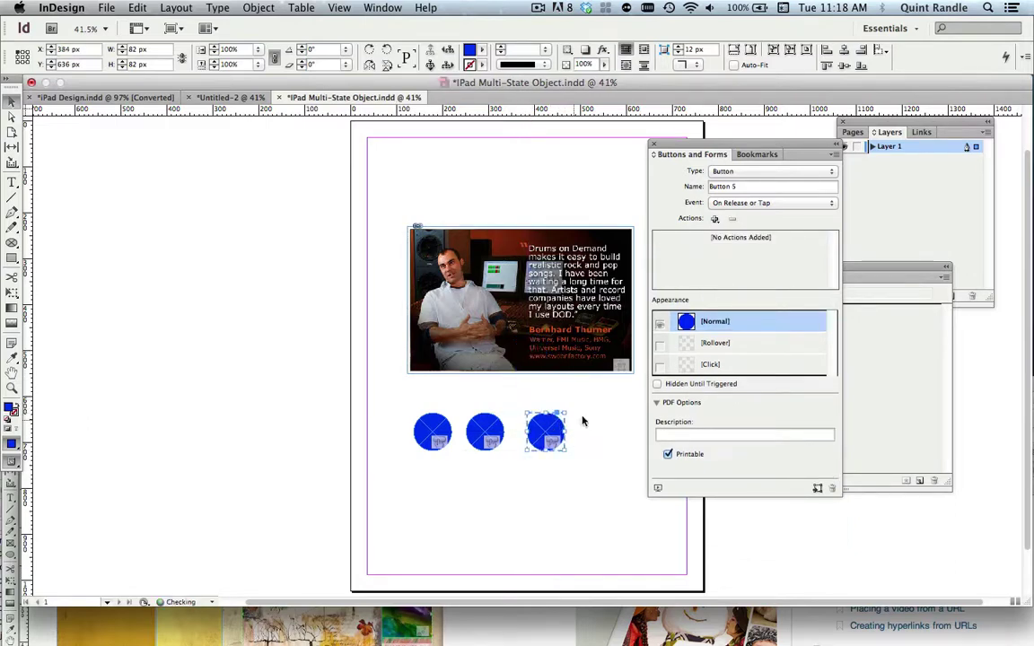
pyautogui.click(714, 219)
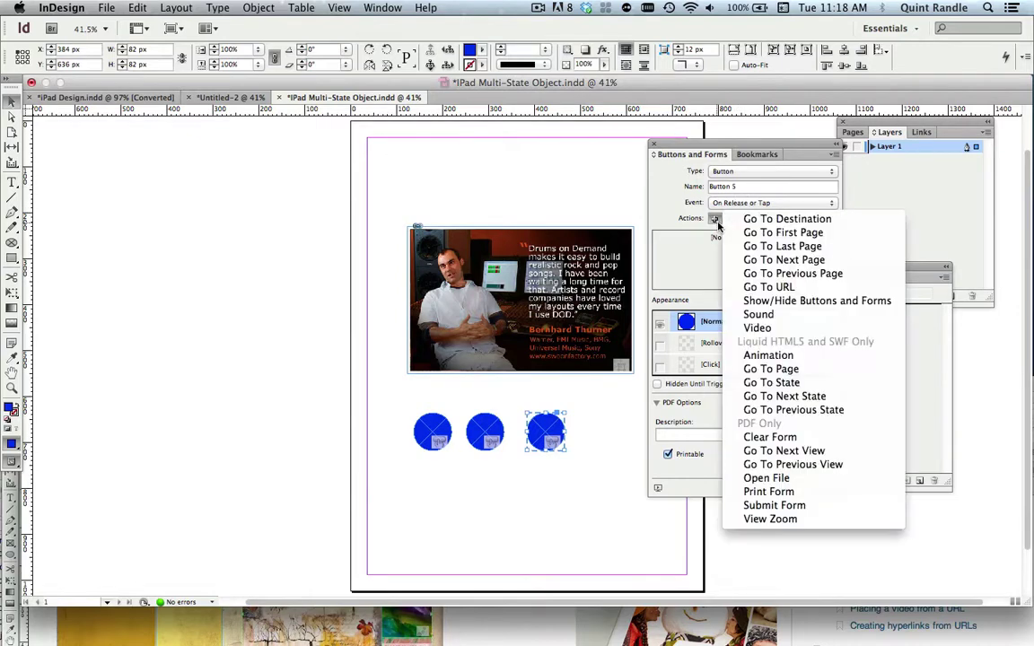
pyautogui.click(801, 385)
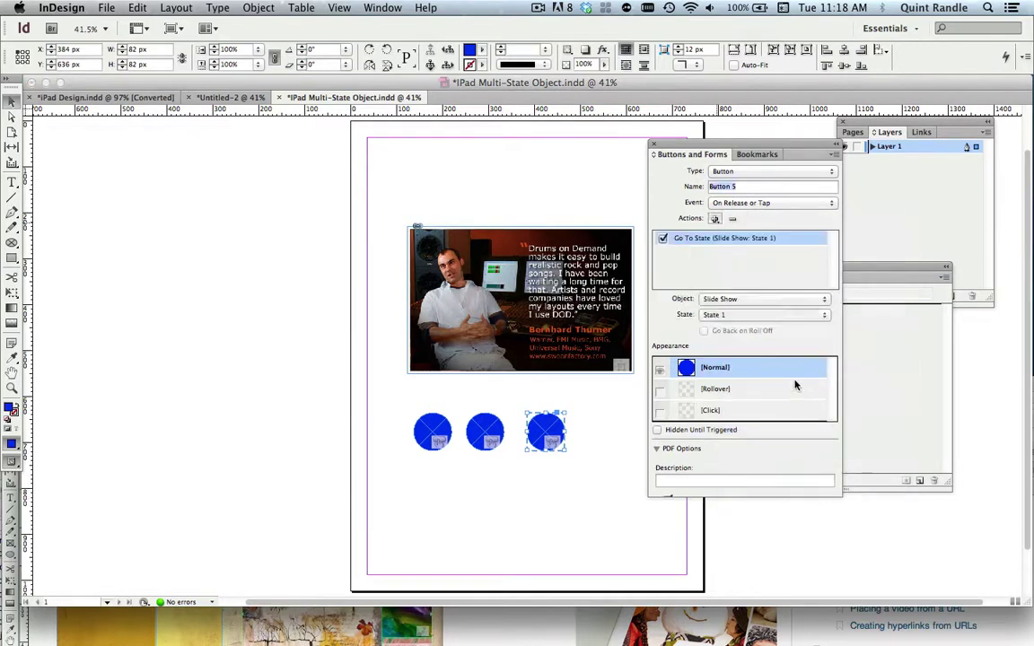
pyautogui.click(734, 314)
pyautogui.click(739, 388)
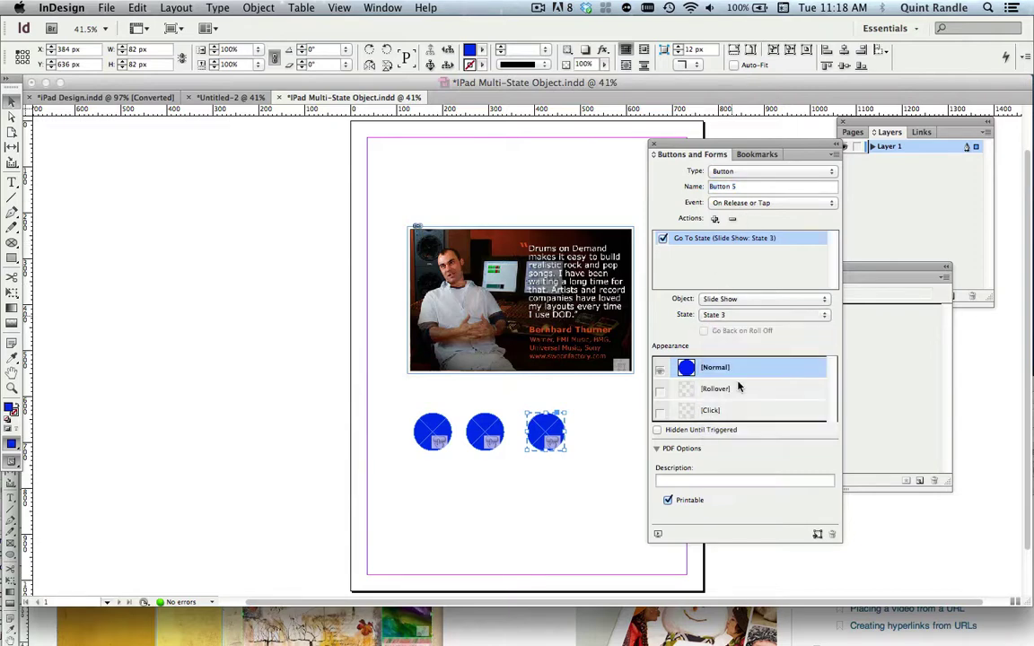
pyautogui.click(614, 406)
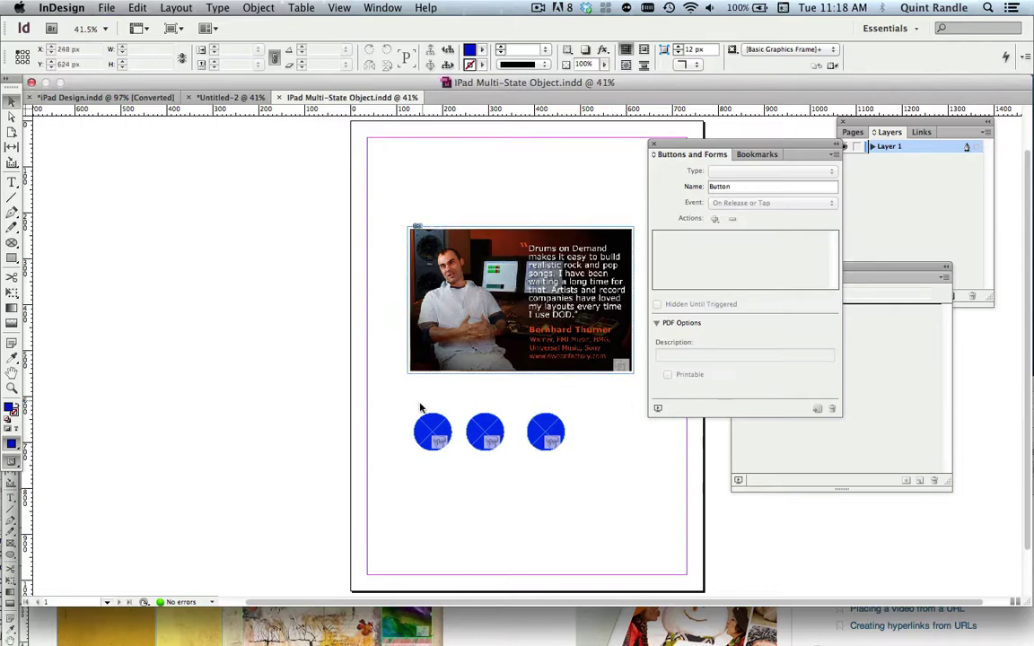
# Nudge the middle circle so the three buttons are evenly spaced
pyautogui.click(477, 432)
pyautogui.moveTo(477, 432); pyautogui.dragTo(484, 431)
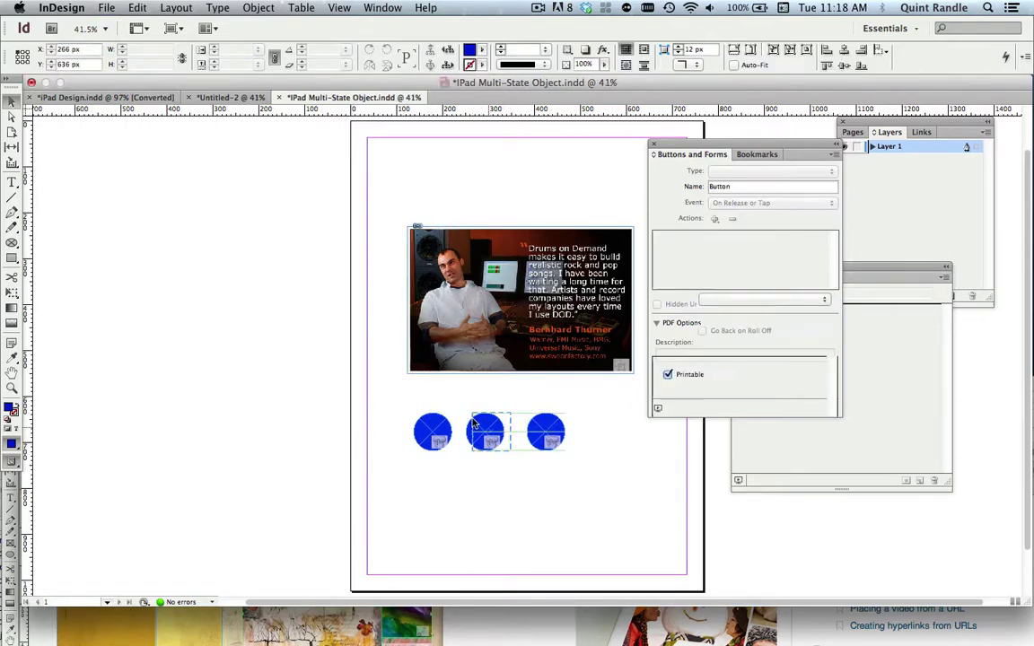
pyautogui.click(521, 369)
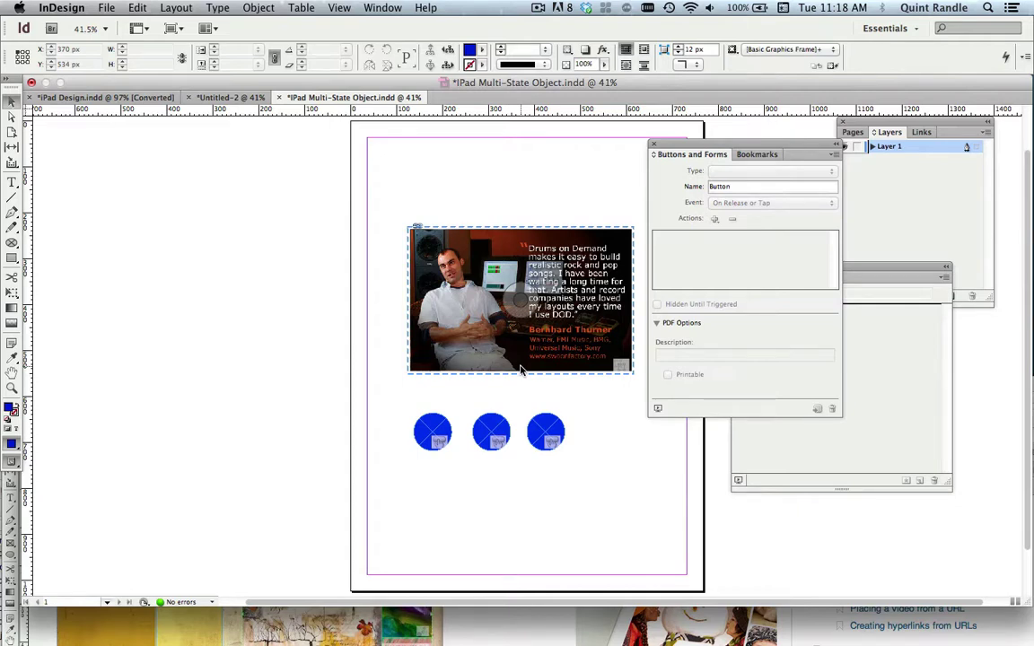
pyautogui.press('super+shift+Return')
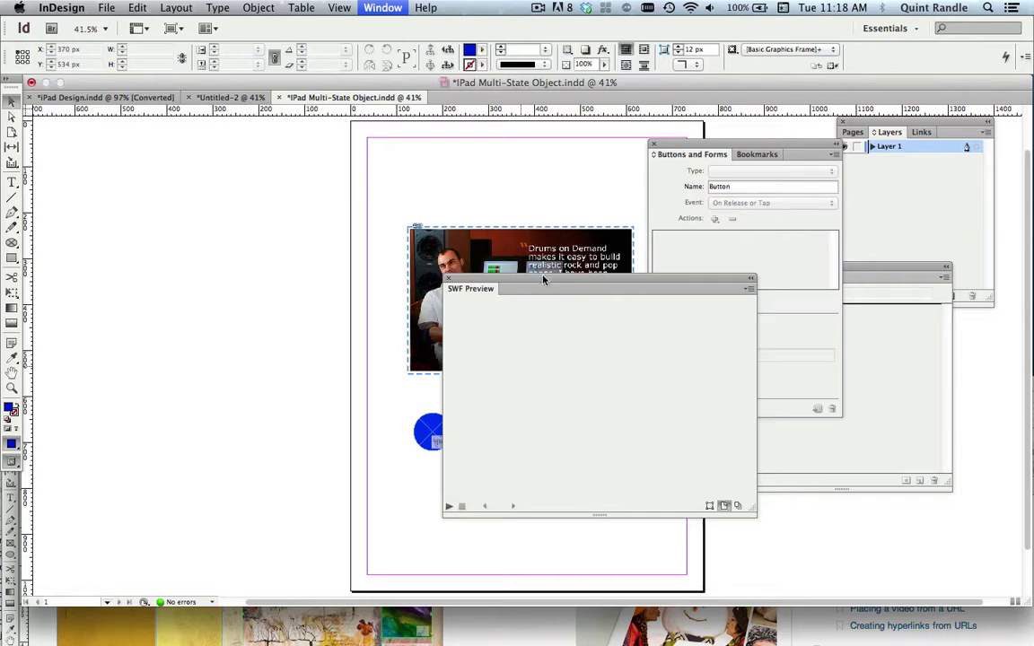
pyautogui.moveTo(542, 280); pyautogui.dragTo(368, 158)
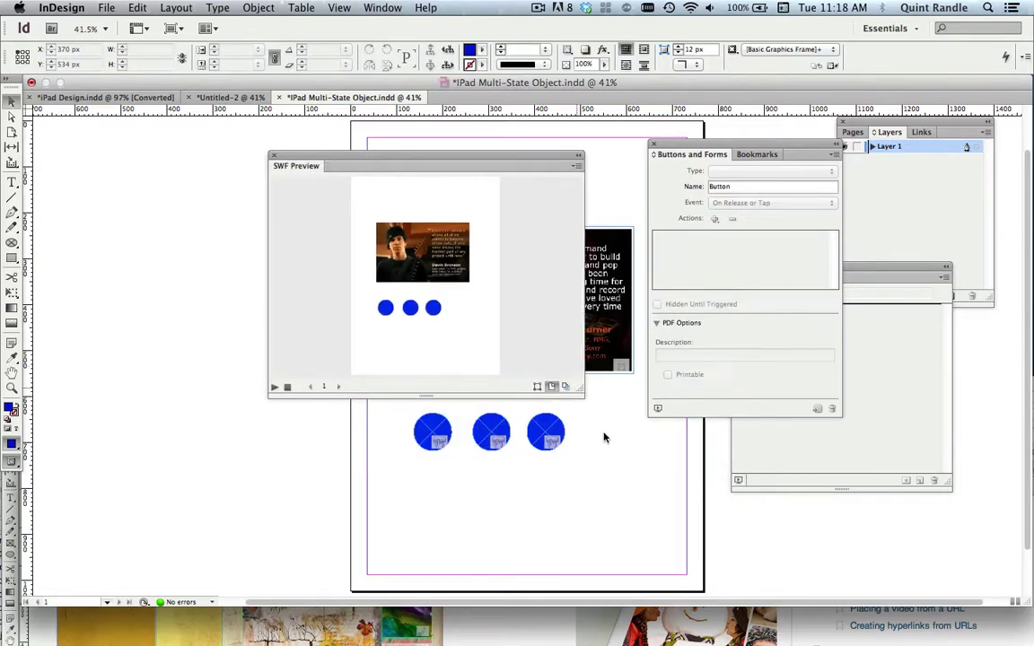
pyautogui.moveTo(580, 393); pyautogui.dragTo(673, 504)
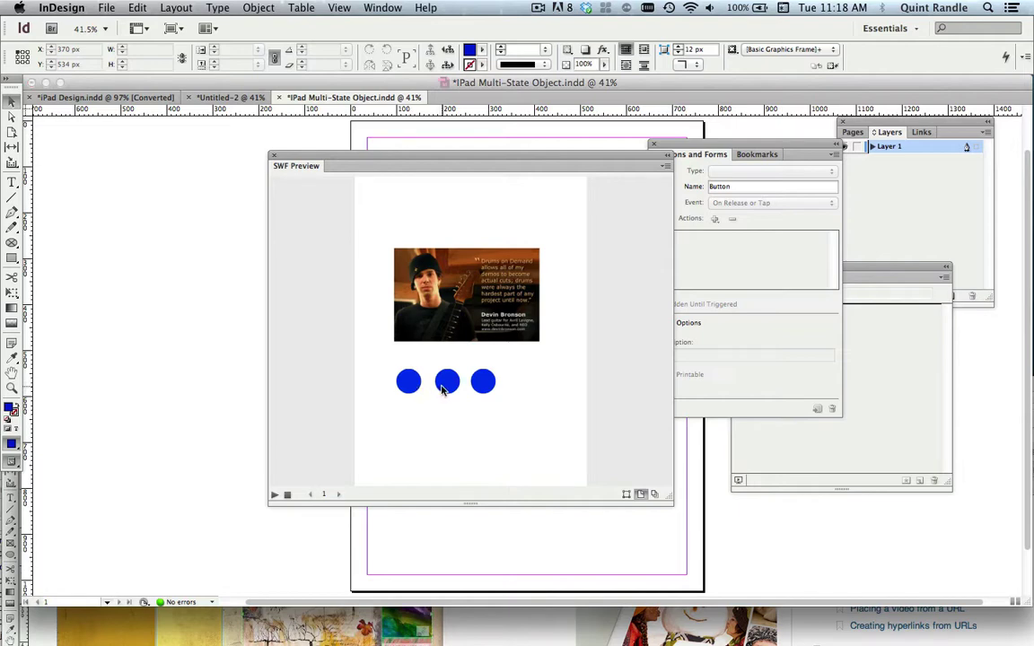
pyautogui.click(444, 384)
pyautogui.click(478, 383)
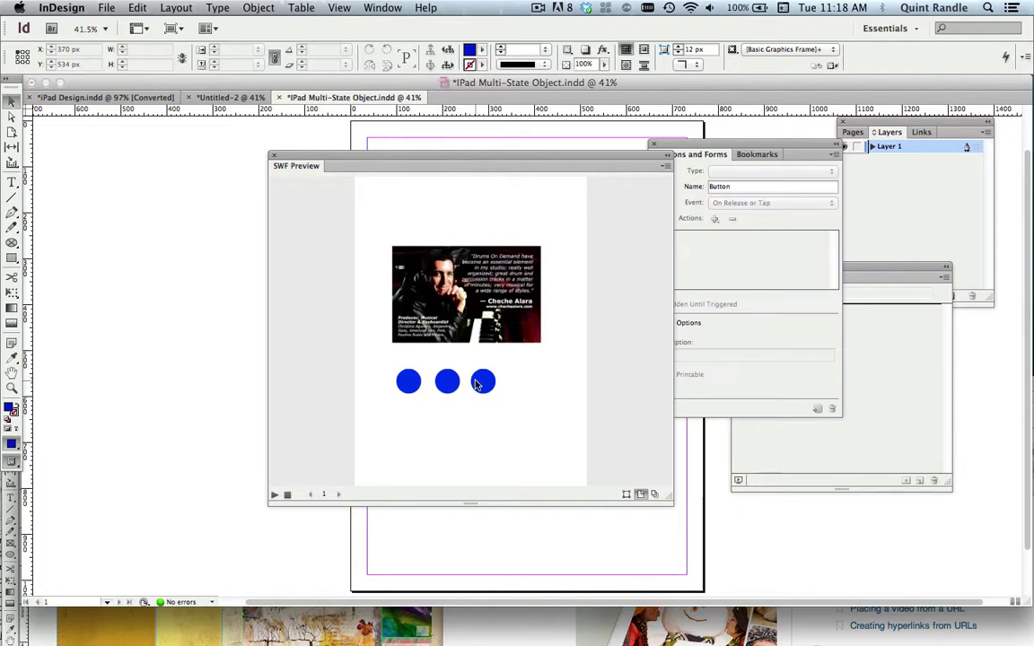
pyautogui.click(450, 383)
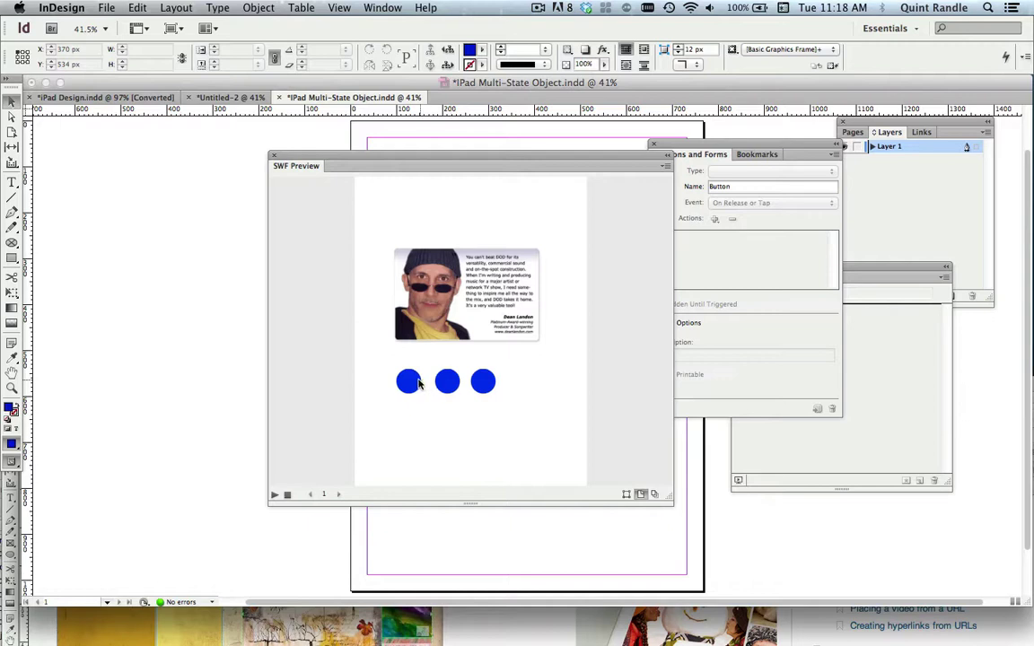
pyautogui.click(414, 385)
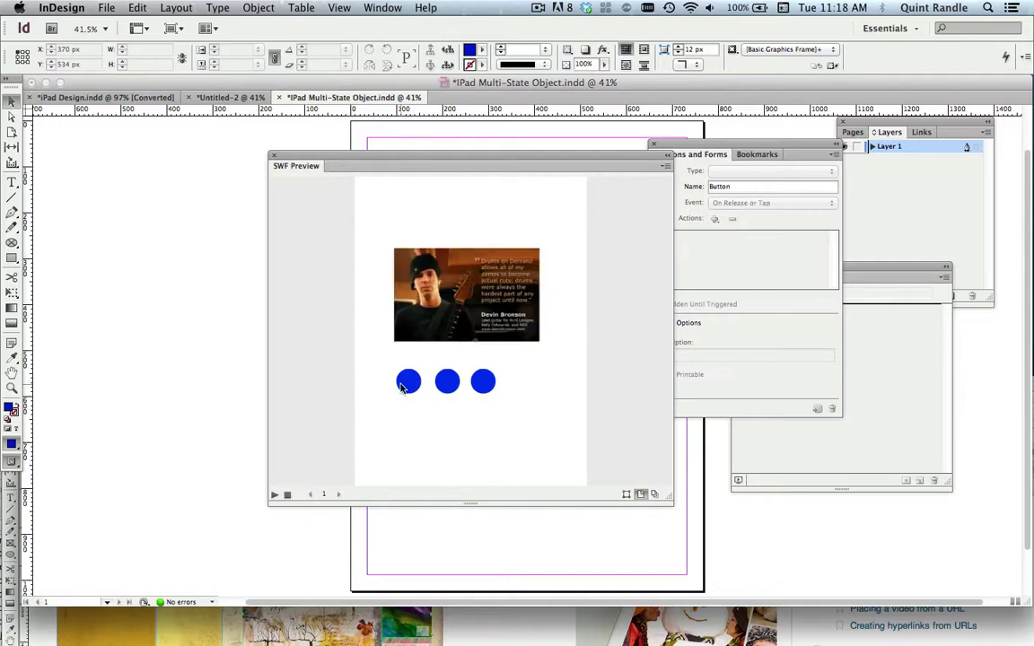
pyautogui.click(444, 383)
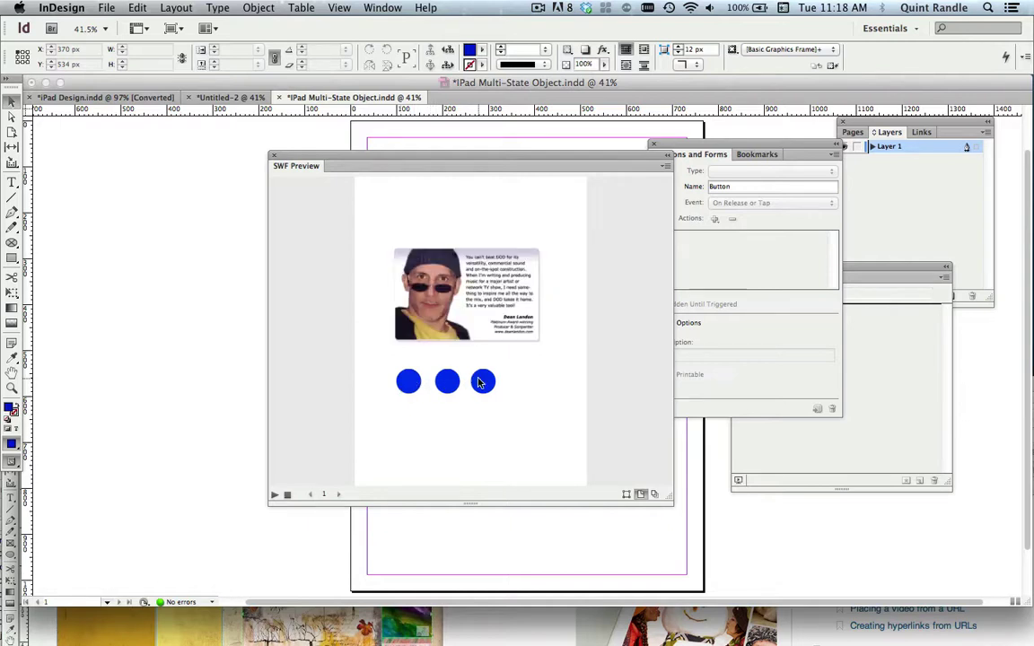
pyautogui.click(482, 381)
pyautogui.click(412, 383)
pyautogui.click(415, 384)
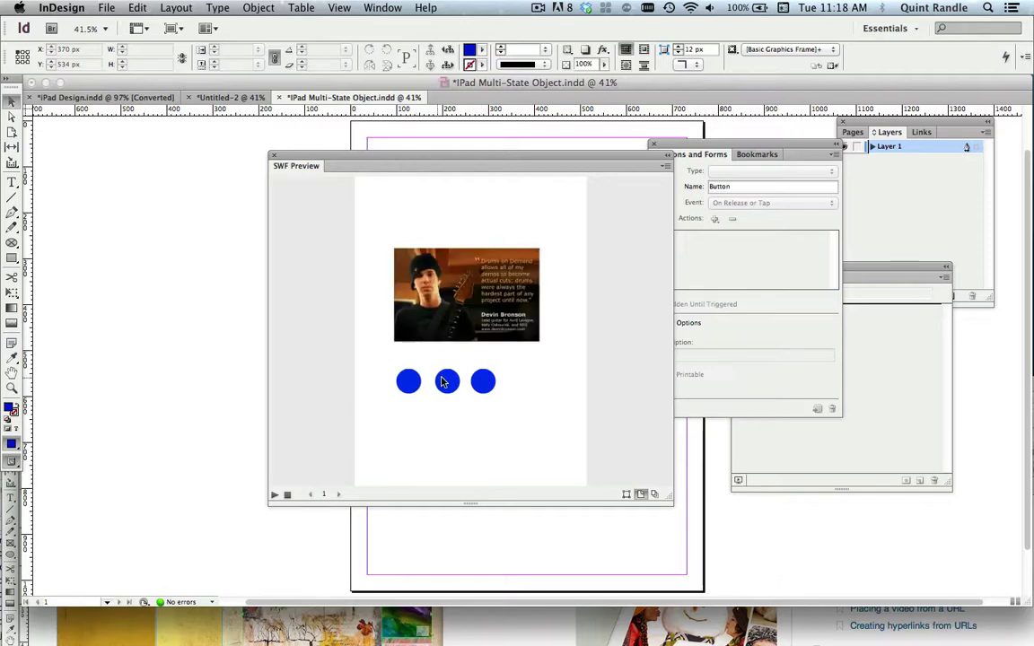
pyautogui.click(445, 383)
pyautogui.click(480, 384)
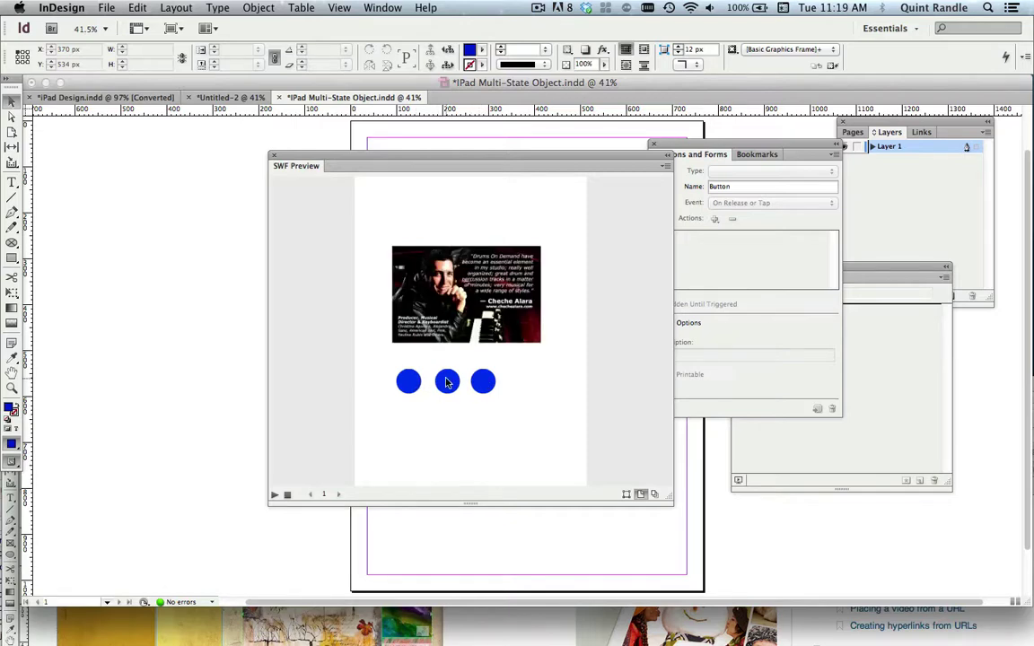
pyautogui.click(447, 382)
pyautogui.click(415, 385)
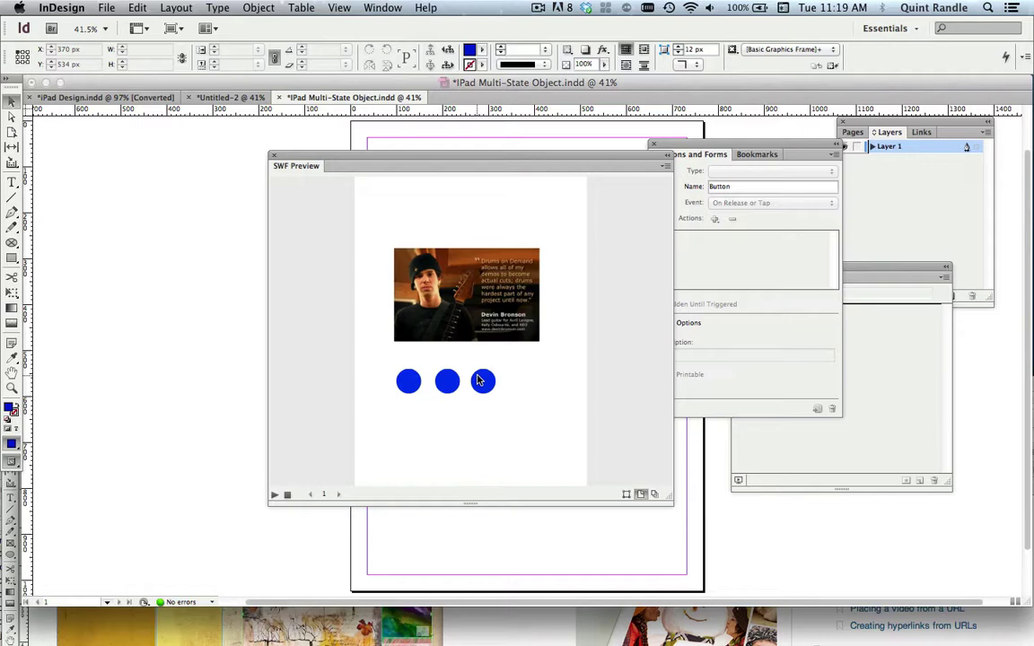
pyautogui.click(482, 383)
pyautogui.click(407, 385)
pyautogui.click(406, 386)
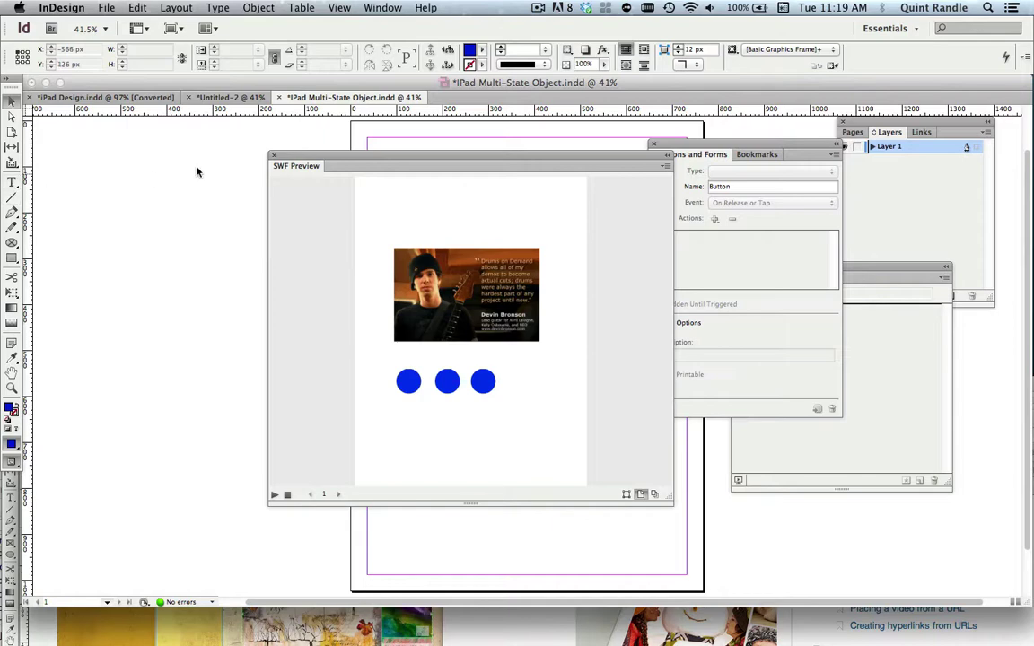
pyautogui.click(273, 155)
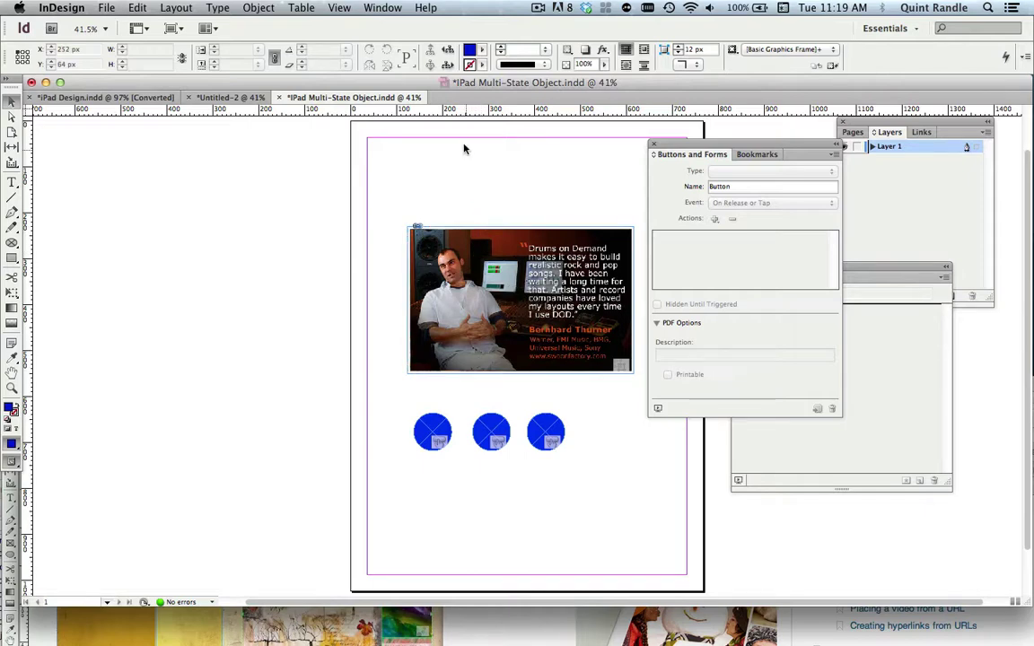
# Move the slideshow higher on the page and preview the buttons in SWF Preview
pyautogui.moveTo(461, 341); pyautogui.dragTo(462, 283)
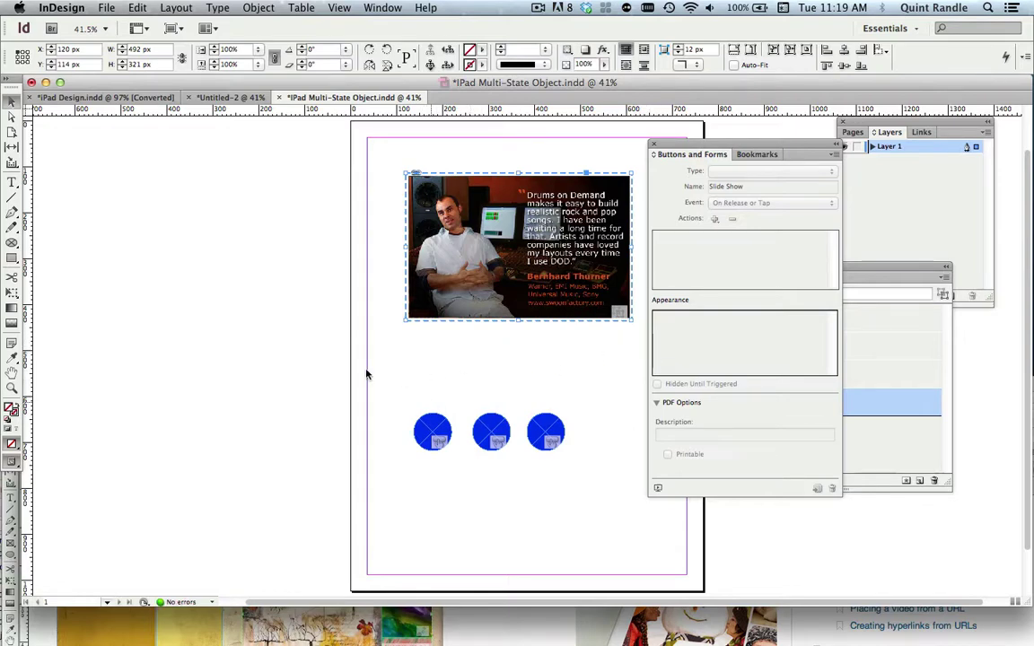
pyautogui.press('super+shift+Return')
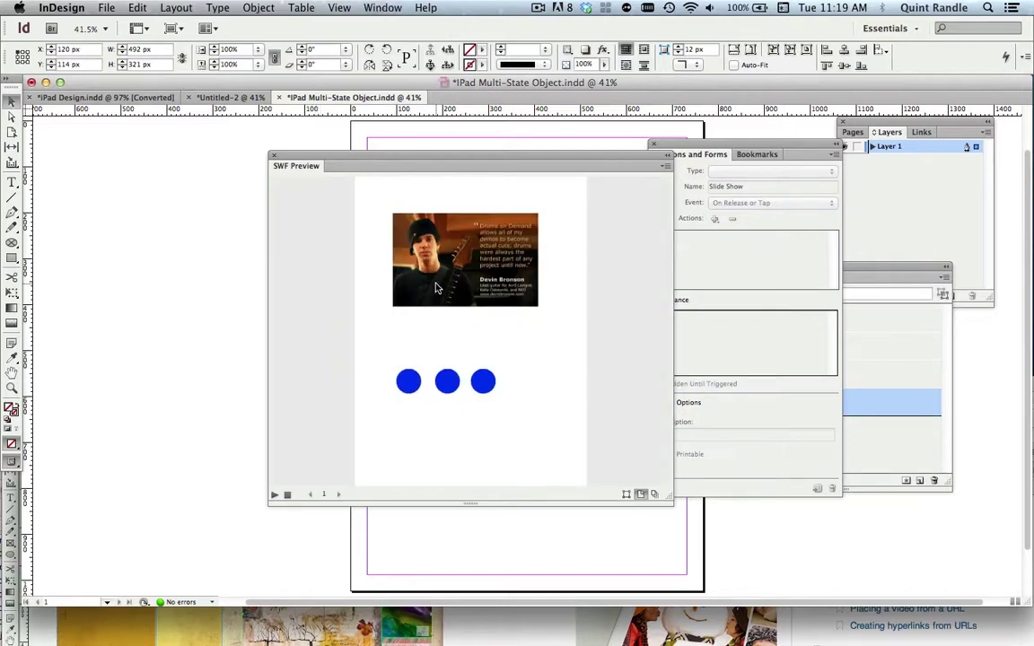
pyautogui.click(451, 386)
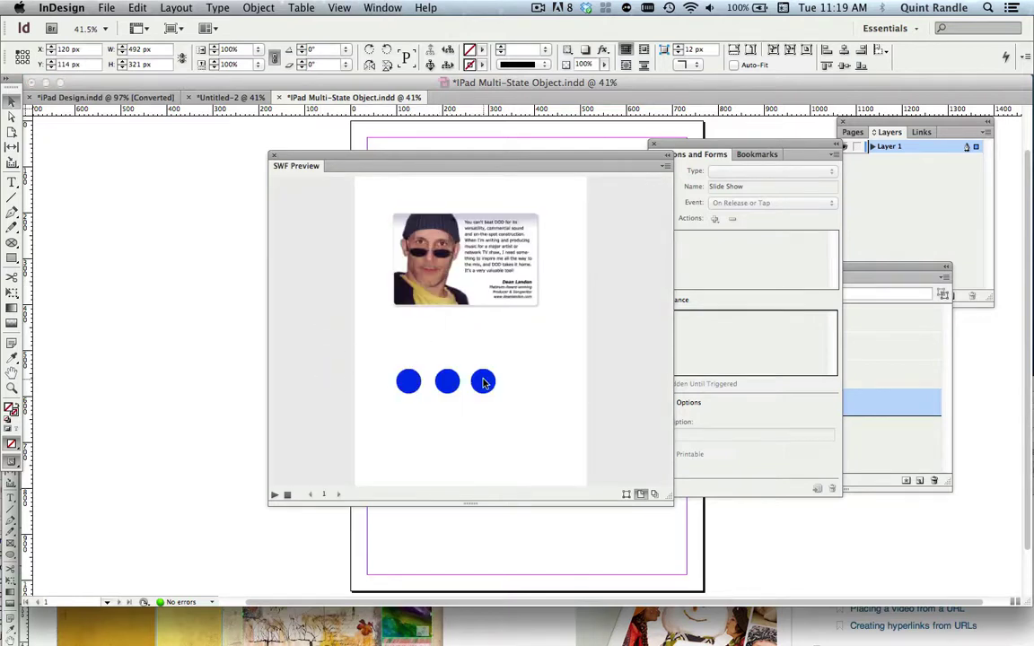
pyautogui.click(419, 384)
pyautogui.click(449, 384)
pyautogui.click(415, 386)
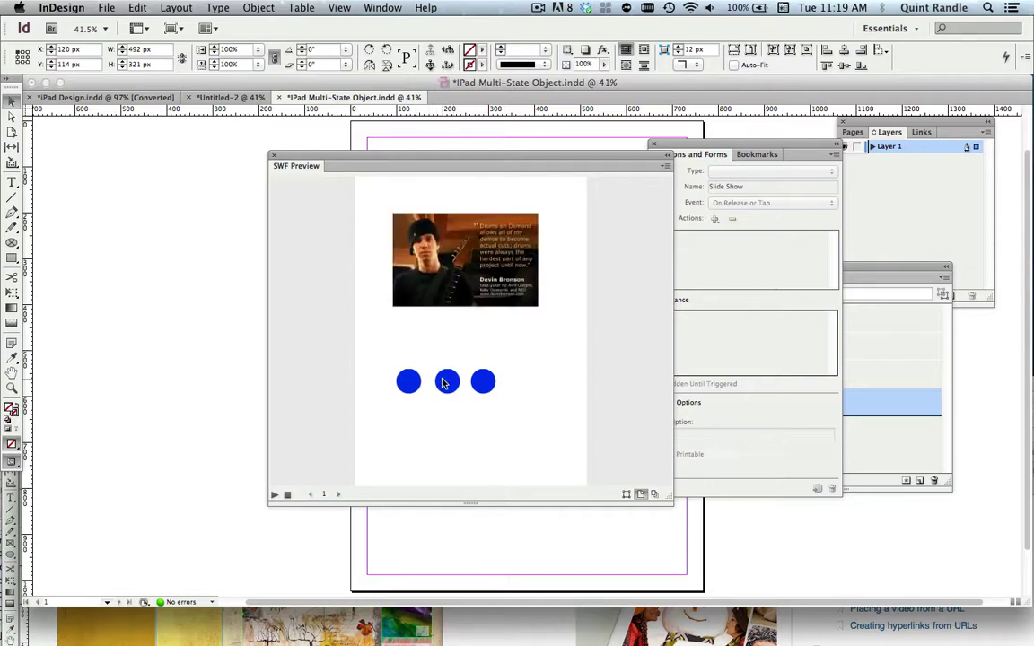
# Test all three buttons in the preview, switching between endorsements, then close it
pyautogui.click(451, 383)
pyautogui.click(477, 382)
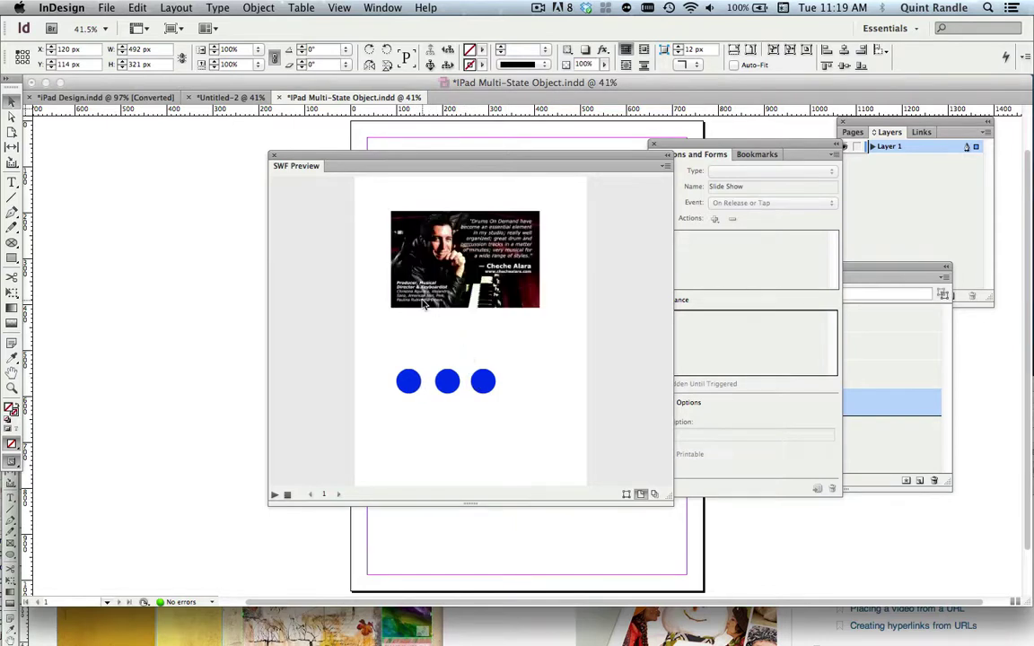
pyautogui.click(447, 384)
pyautogui.click(414, 386)
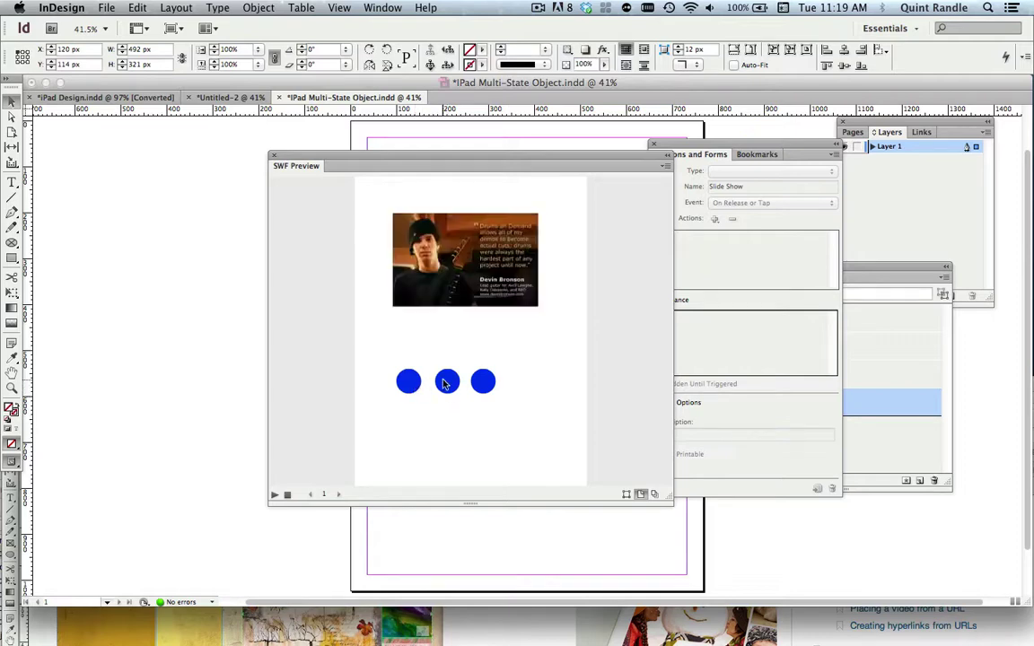
pyautogui.click(485, 382)
pyautogui.click(481, 381)
pyautogui.click(450, 382)
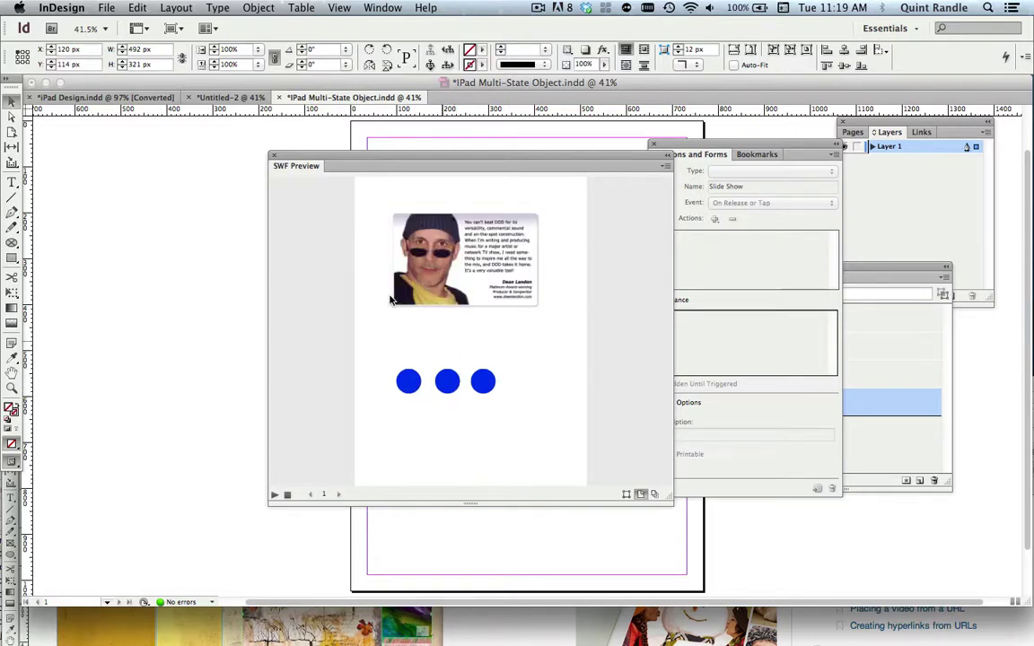
pyautogui.click(275, 156)
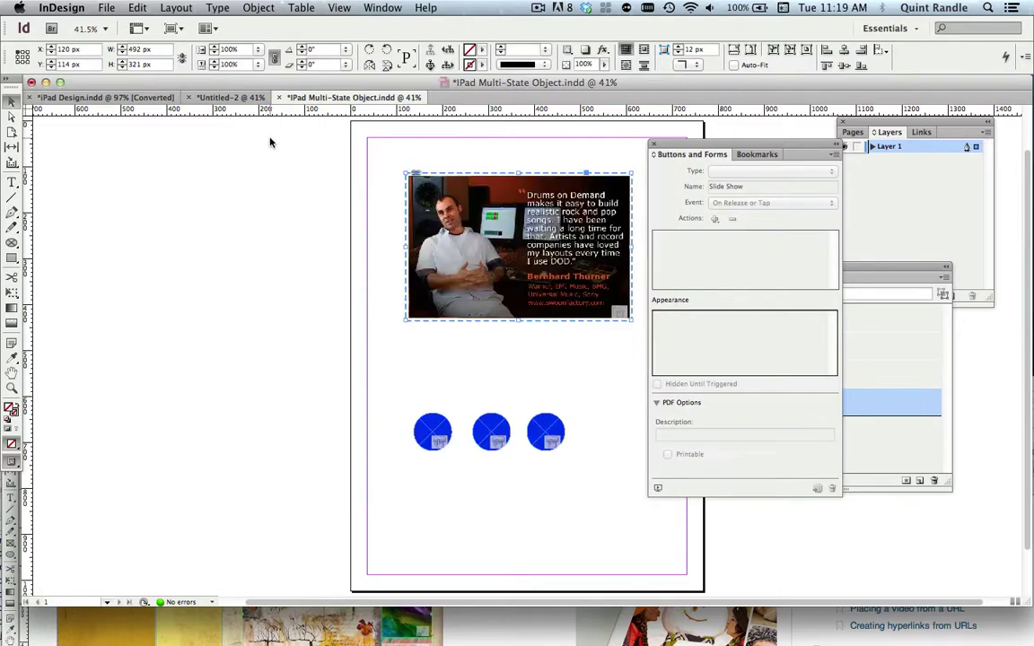
# Save, then draw an empty 76 px circle frame and position it below the slideshow image
pyautogui.press('super+s')
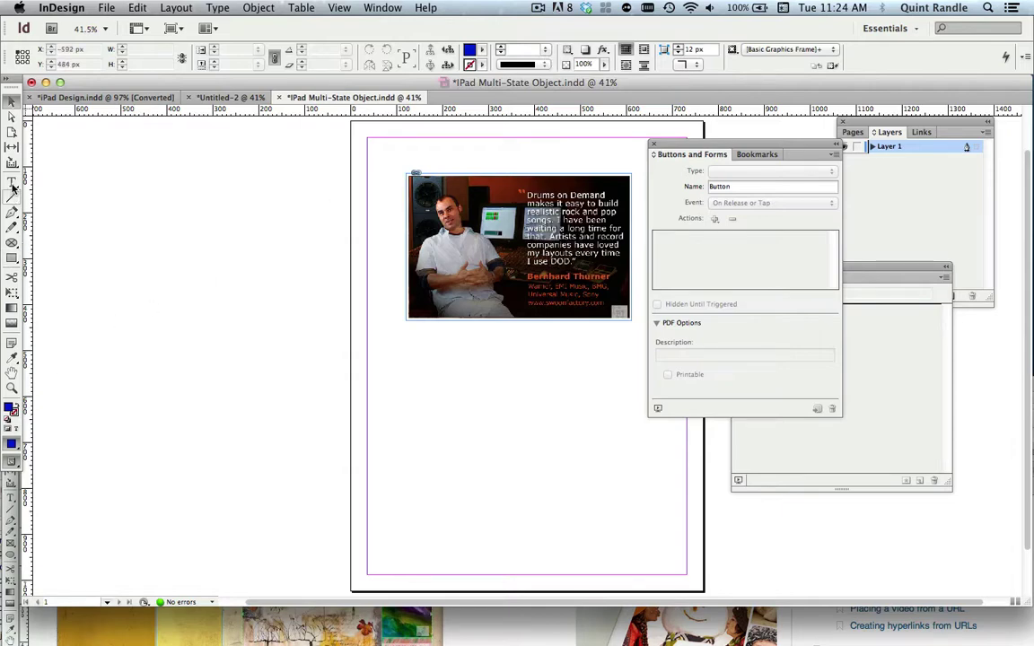
pyautogui.click(12, 242)
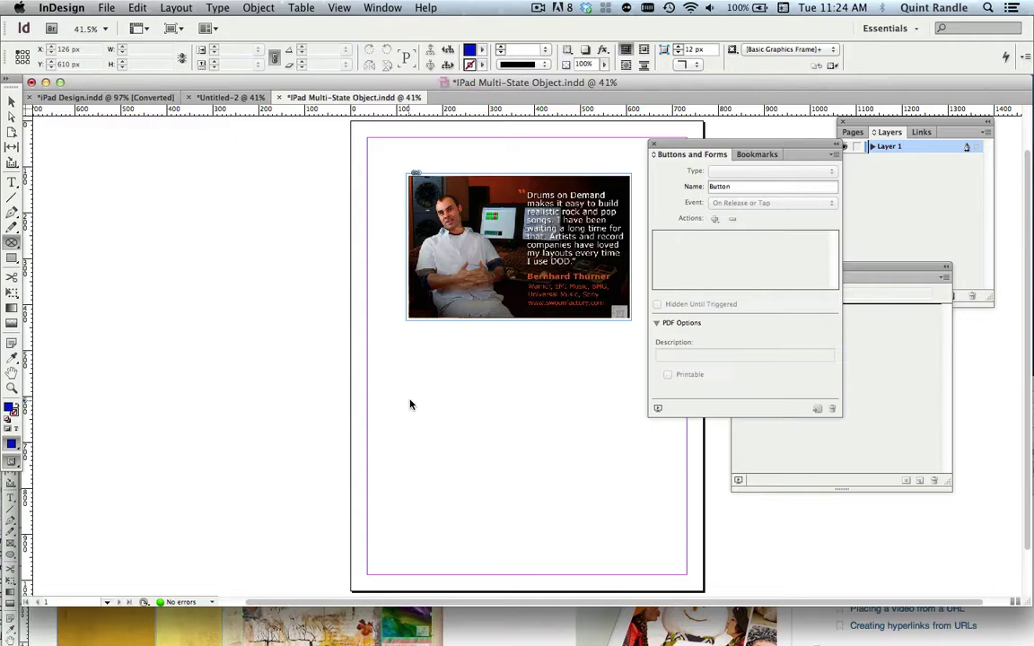
pyautogui.moveTo(409, 396); pyautogui.dragTo(447, 435)
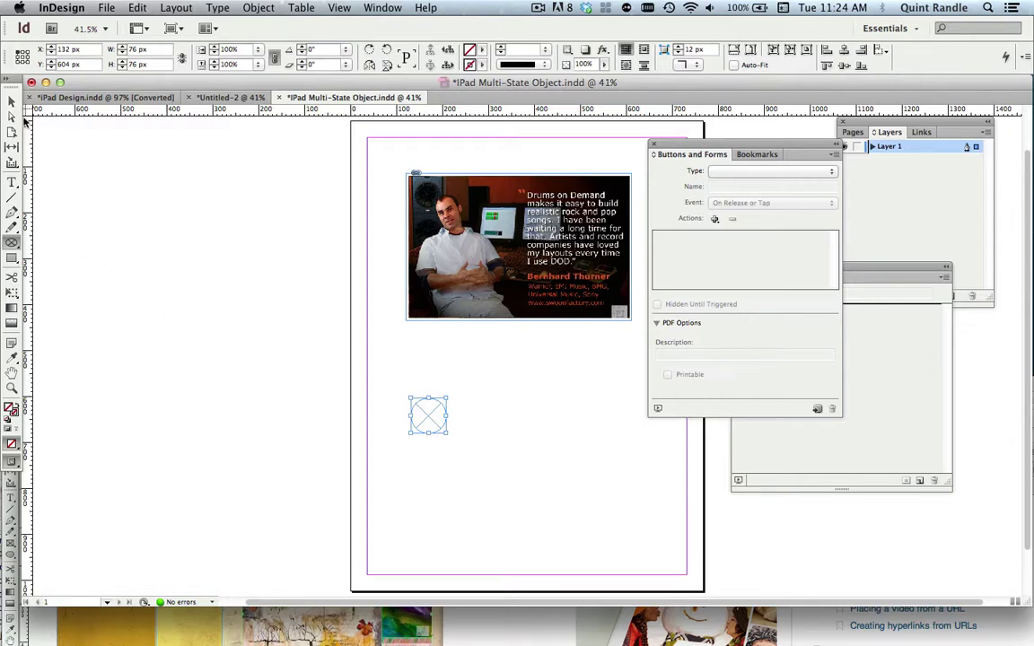
pyautogui.press('v')
pyautogui.moveTo(429, 418); pyautogui.dragTo(447, 217)
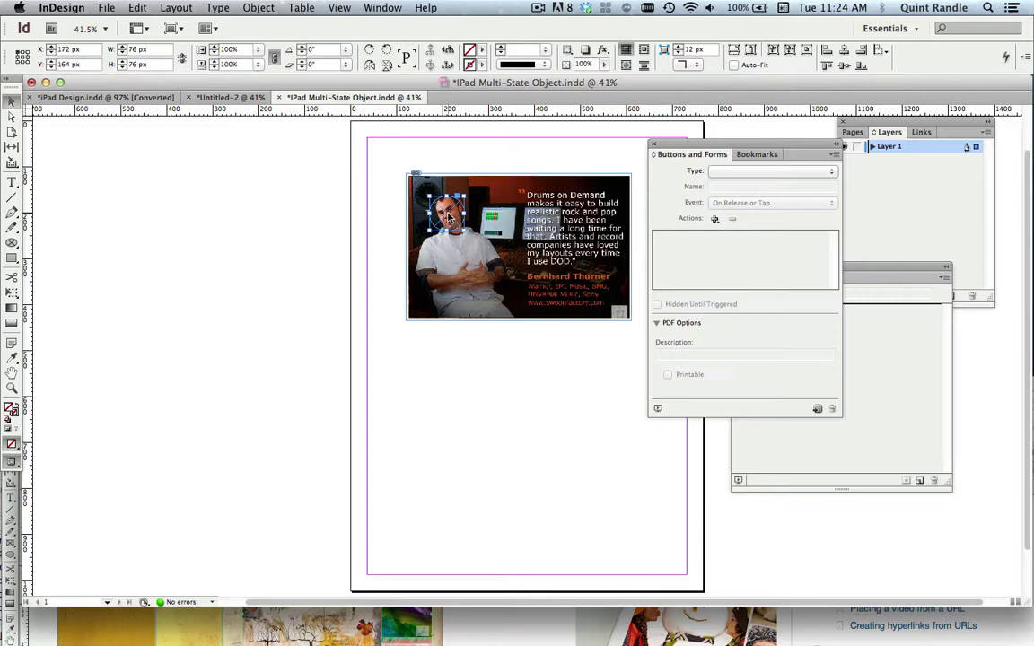
pyautogui.moveTo(448, 216); pyautogui.dragTo(432, 387)
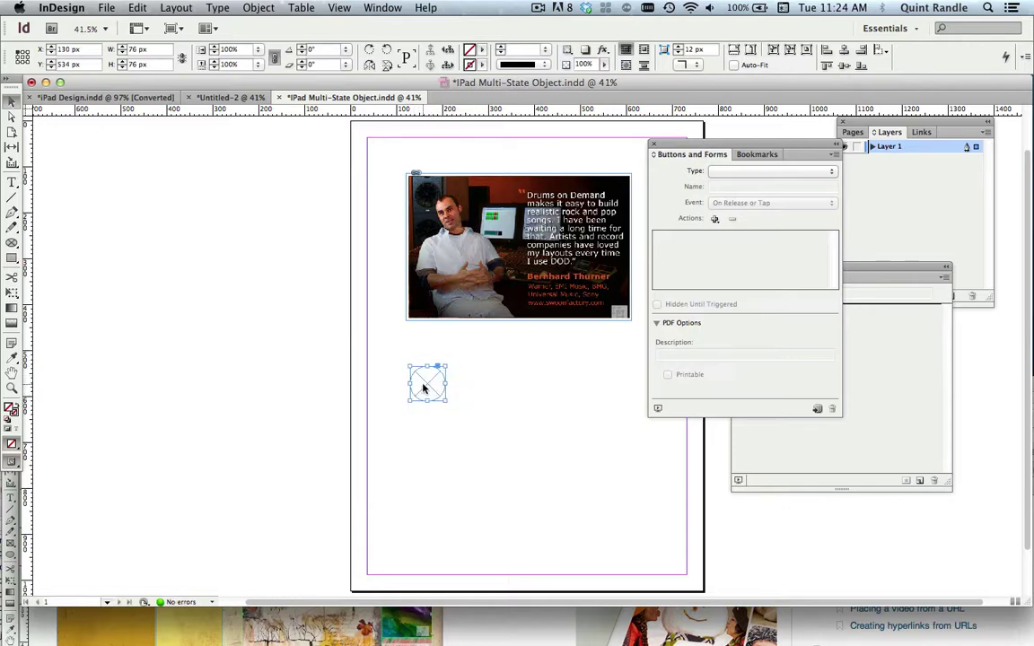
pyautogui.moveTo(425, 386)
pyautogui.mouseDown()
pyautogui.moveTo(460, 353)
pyautogui.moveTo(415, 242)
pyautogui.moveTo(431, 377)
pyautogui.moveTo(423, 369)
pyautogui.moveTo(435, 349)
pyautogui.moveTo(429, 215)
pyautogui.moveTo(447, 214)
pyautogui.moveTo(426, 384)
pyautogui.mouseUp()
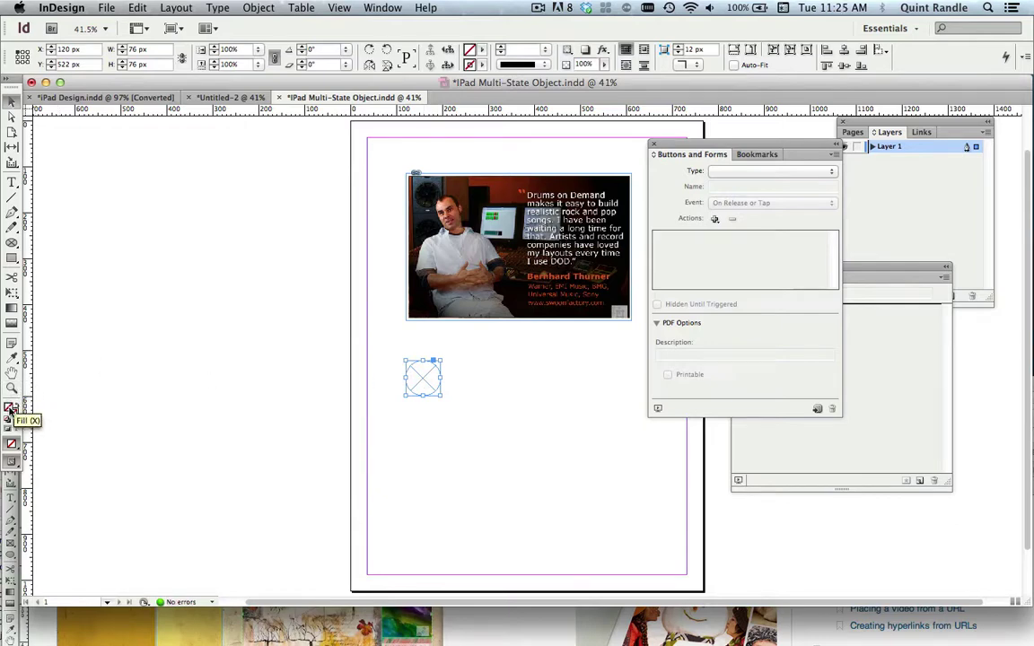
# Fill the circle with bright blue R0 G65 B240
pyautogui.doubleClick(11, 408)
pyautogui.click(492, 397)
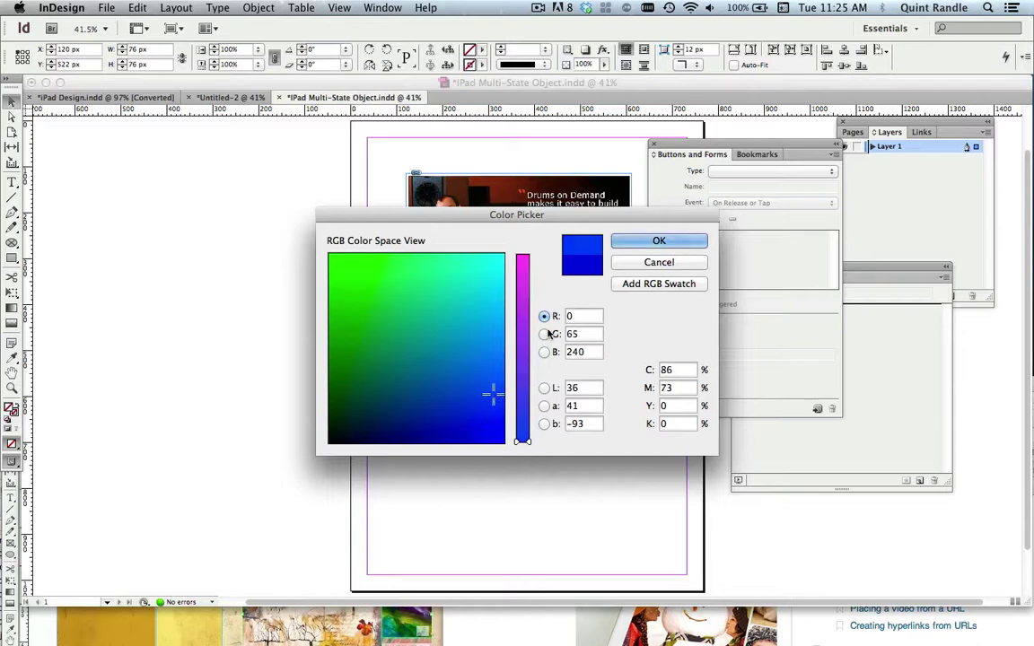
pyautogui.click(659, 241)
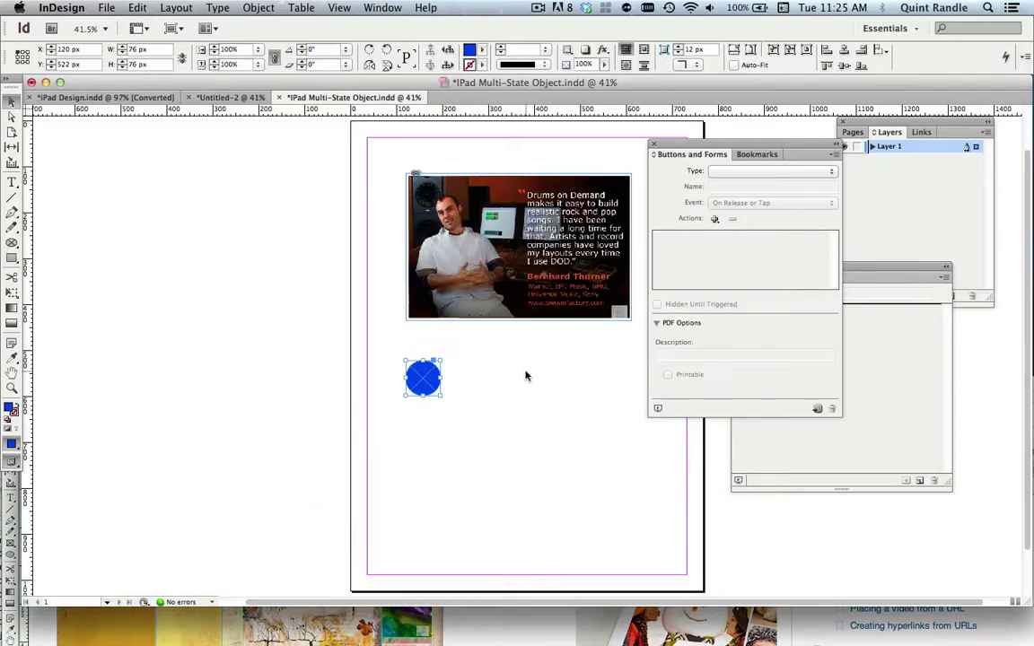
# Convert the blue circle into a button via Object > Interactive > Convert to Button
pyautogui.click(218, 8)
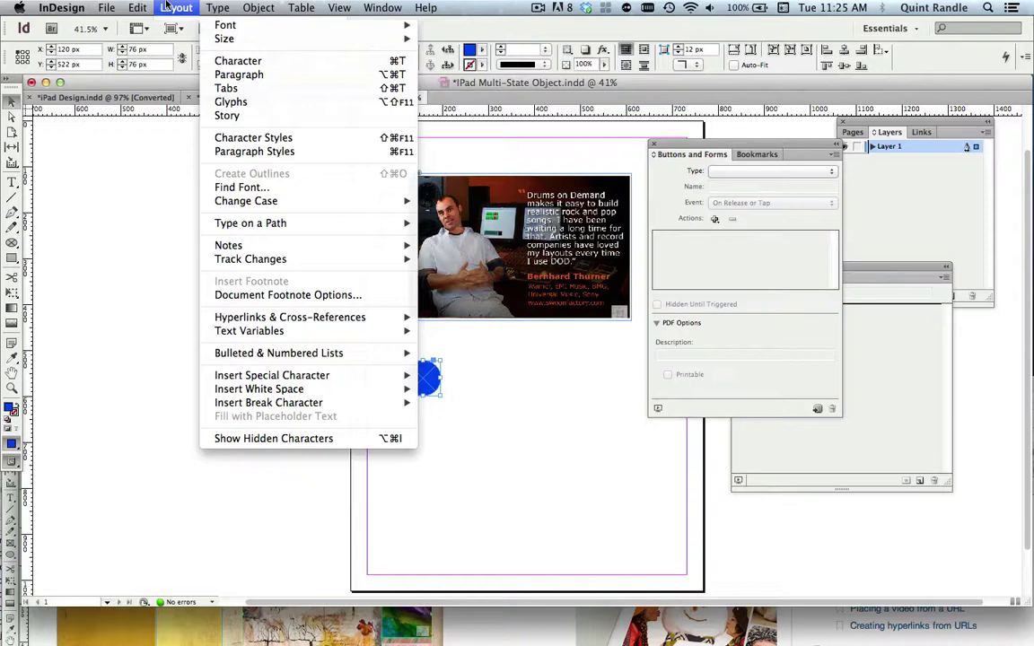
pyautogui.moveTo(139, 7)
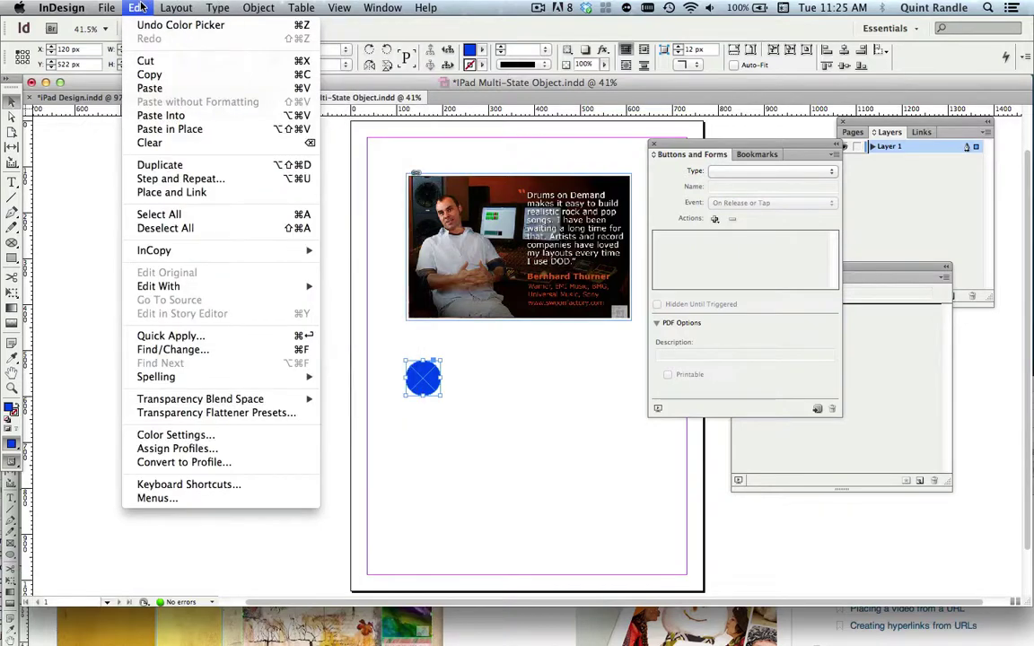
pyautogui.moveTo(256, 7)
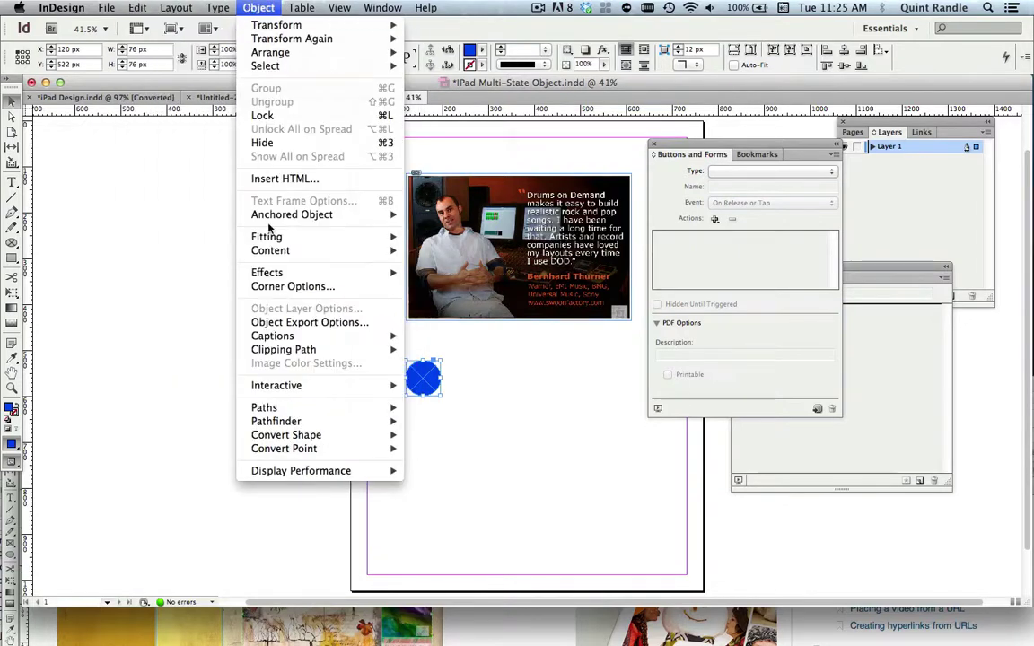
pyautogui.moveTo(305, 387)
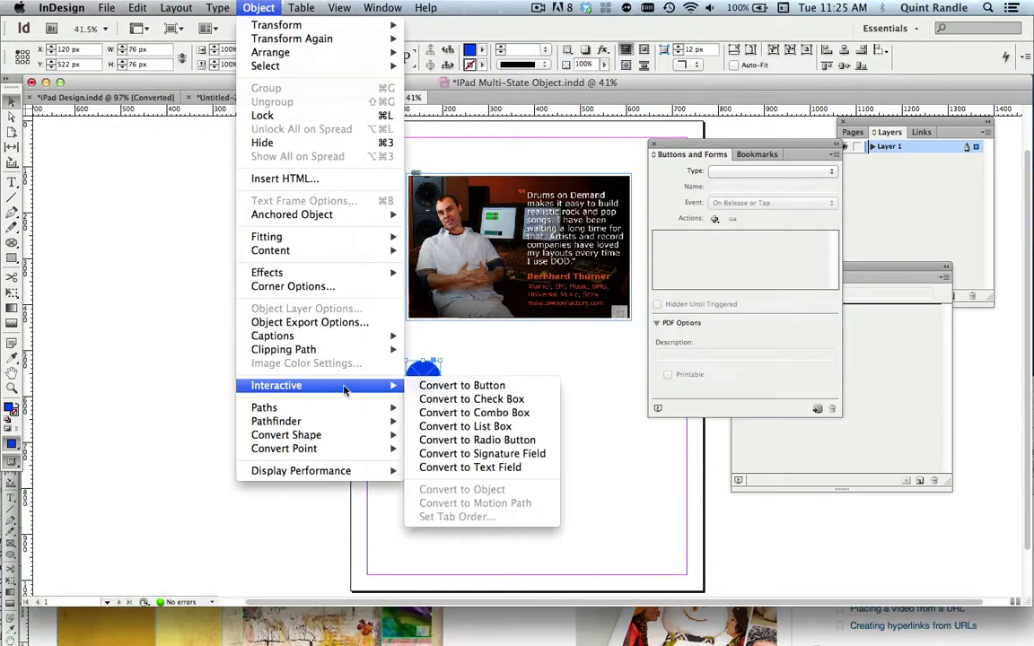
pyautogui.click(455, 392)
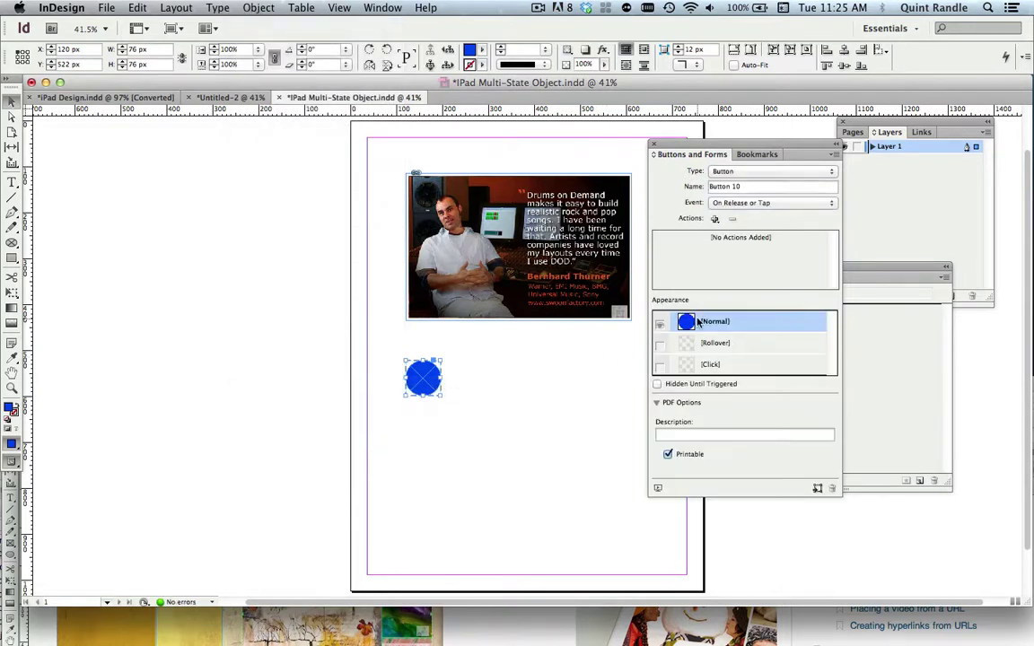
# Add Rollover and Click appearance states to Button 10, then switch Rollover back off
pyautogui.click(660, 346)
pyautogui.click(661, 368)
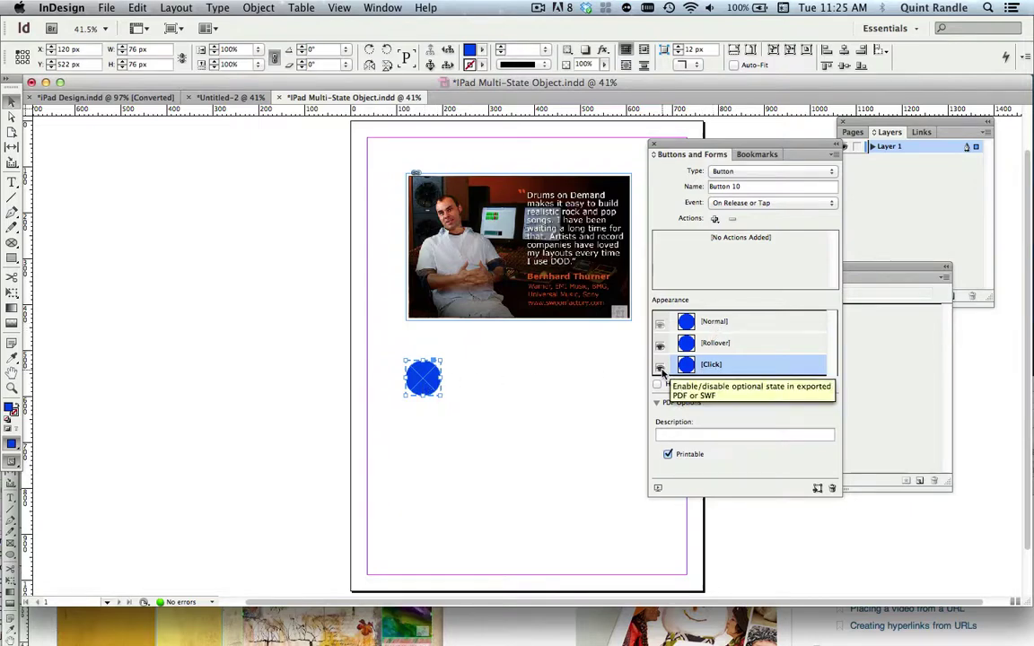
pyautogui.click(660, 346)
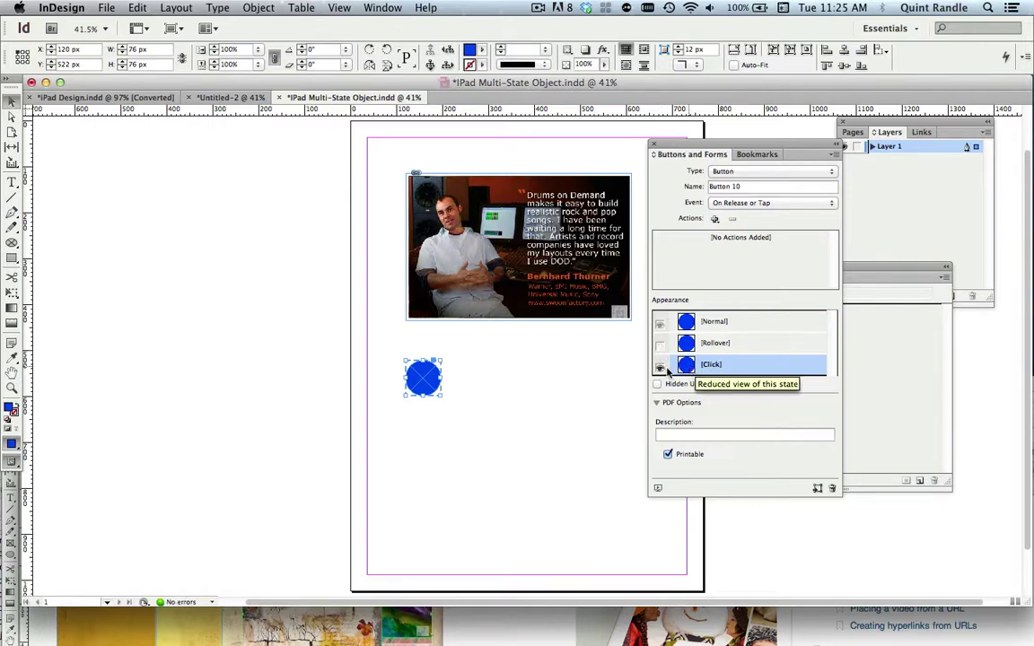
pyautogui.click(423, 384)
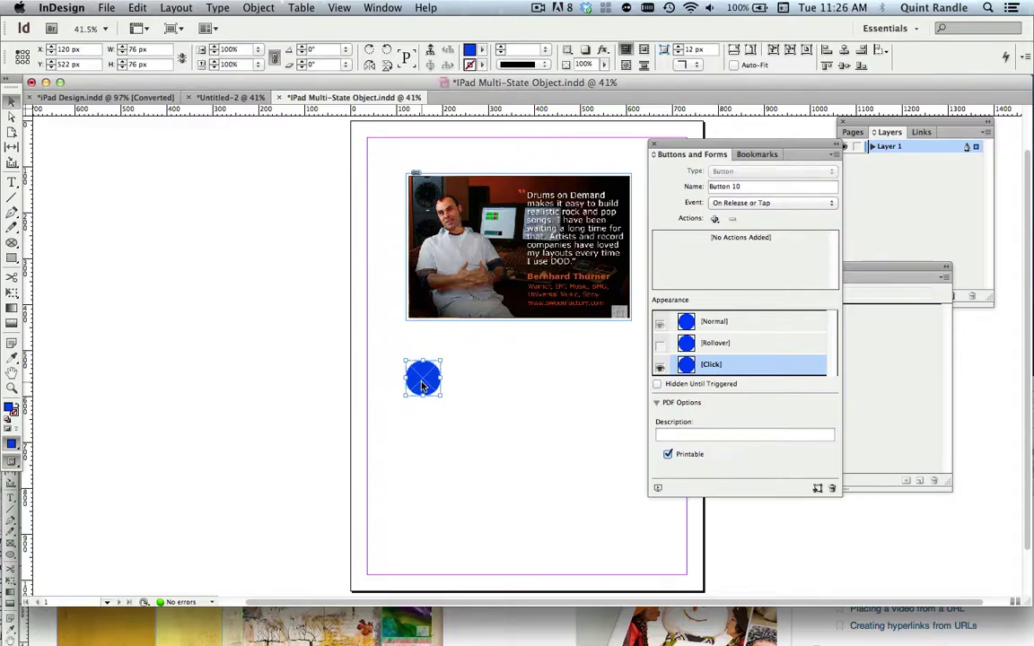
# Give the button's Click appearance a cyan fill
pyautogui.doubleClick(11, 407)
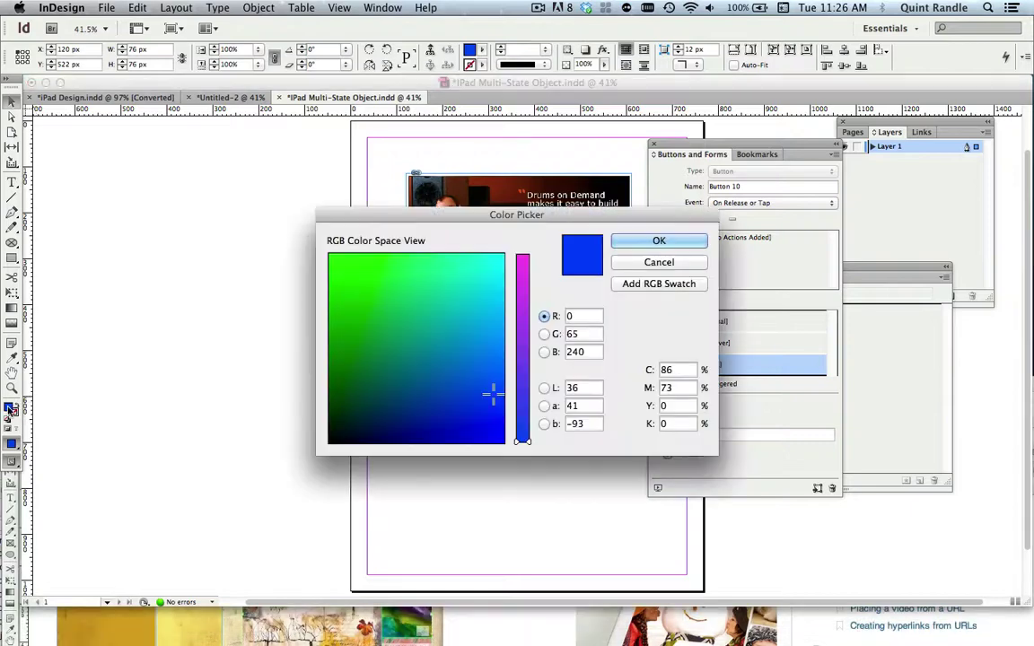
pyautogui.click(499, 261)
pyautogui.click(659, 241)
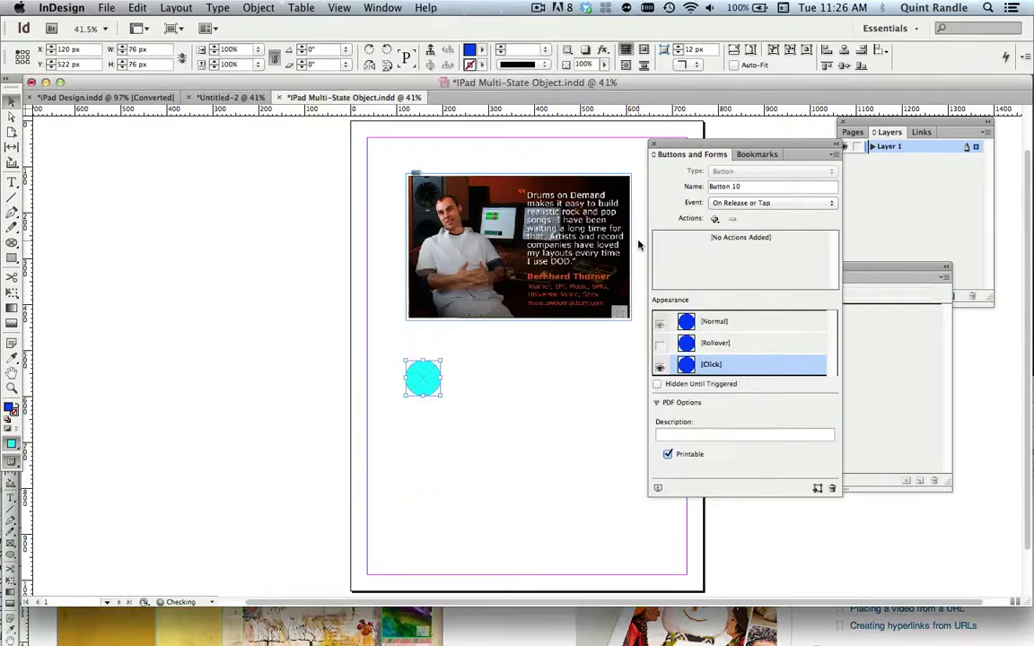
pyautogui.click(725, 322)
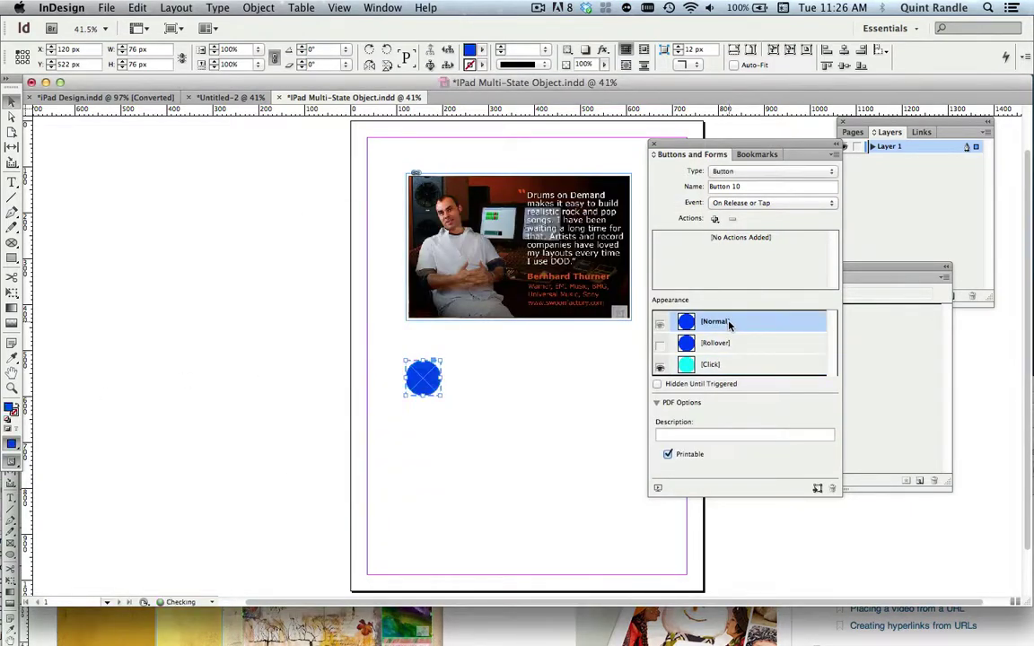
# Re-enable the Rollover state and give it a green fill
pyautogui.click(689, 344)
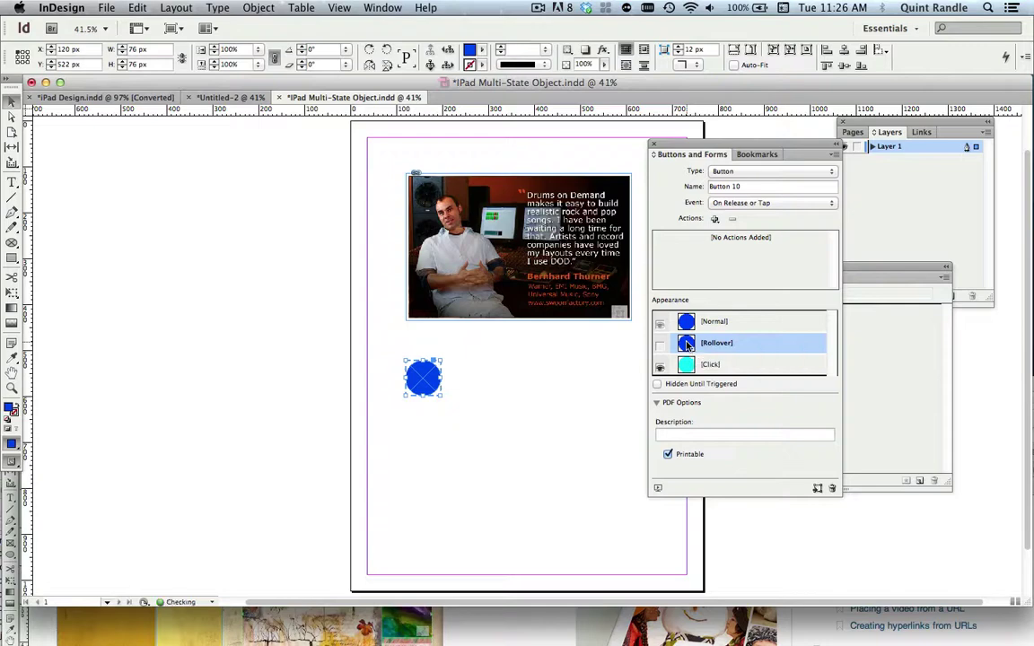
pyautogui.click(660, 346)
pyautogui.click(680, 366)
pyautogui.click(687, 344)
pyautogui.doubleClick(11, 410)
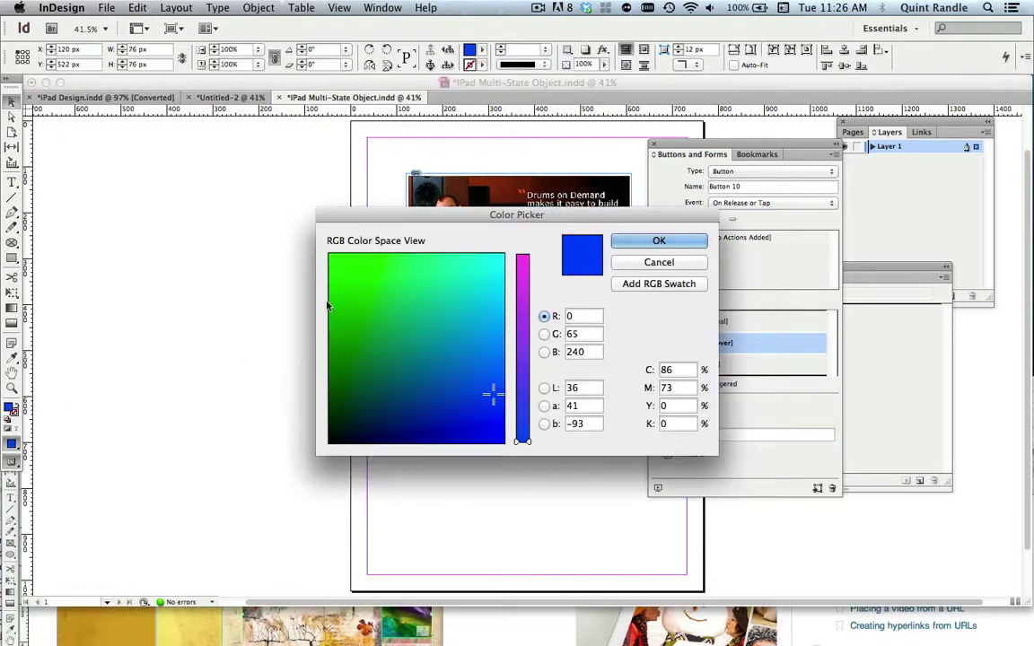
pyautogui.click(375, 261)
pyautogui.click(681, 241)
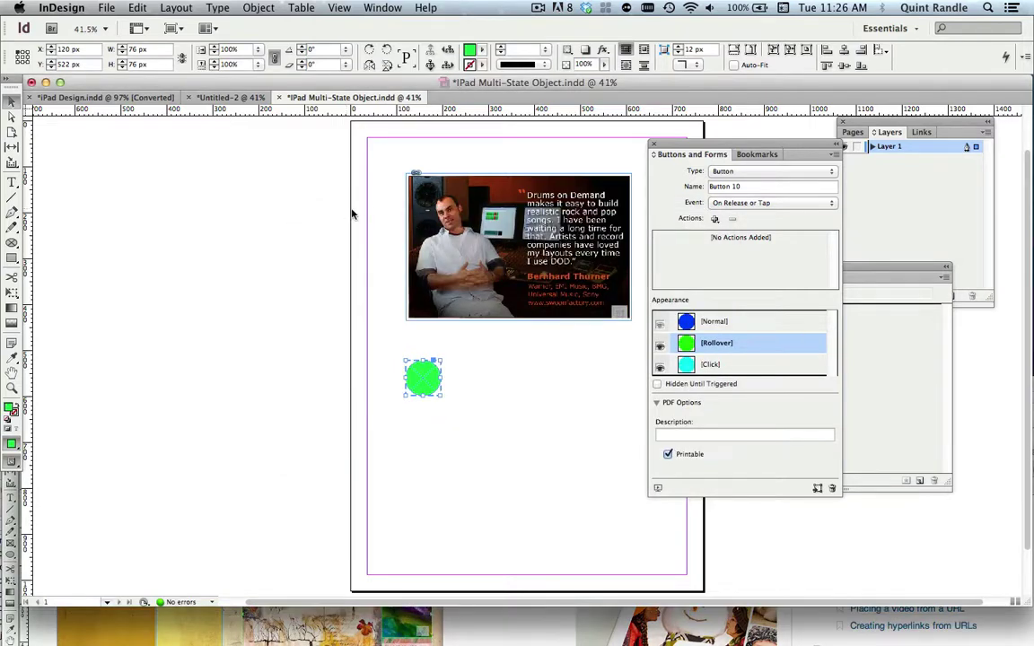
# Add a Go To State action targeting Slide Show State 3 to the button
pyautogui.click(715, 219)
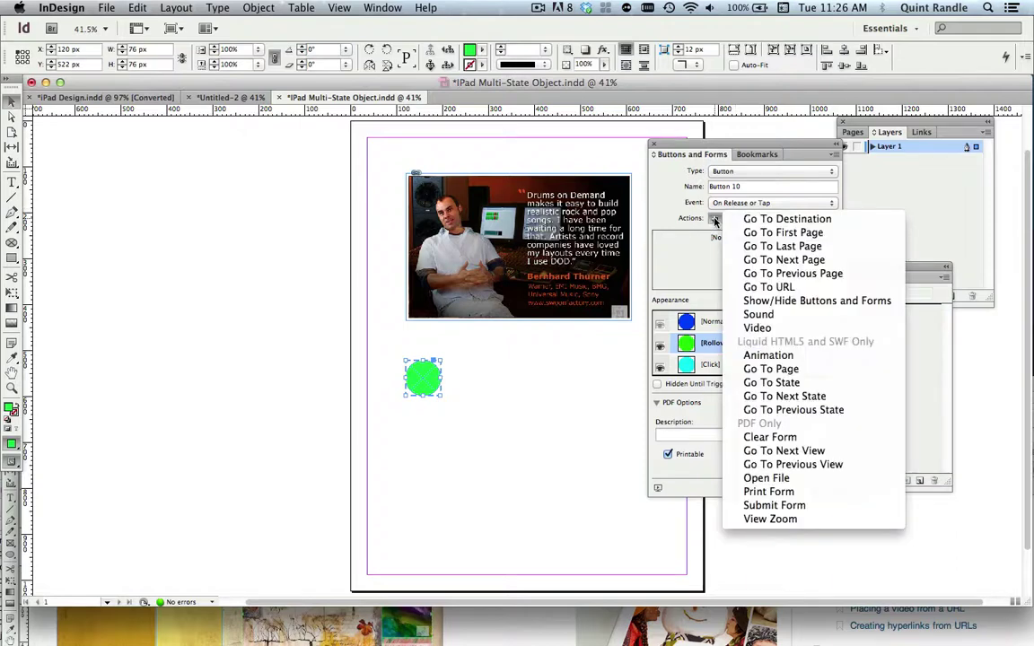
pyautogui.click(770, 382)
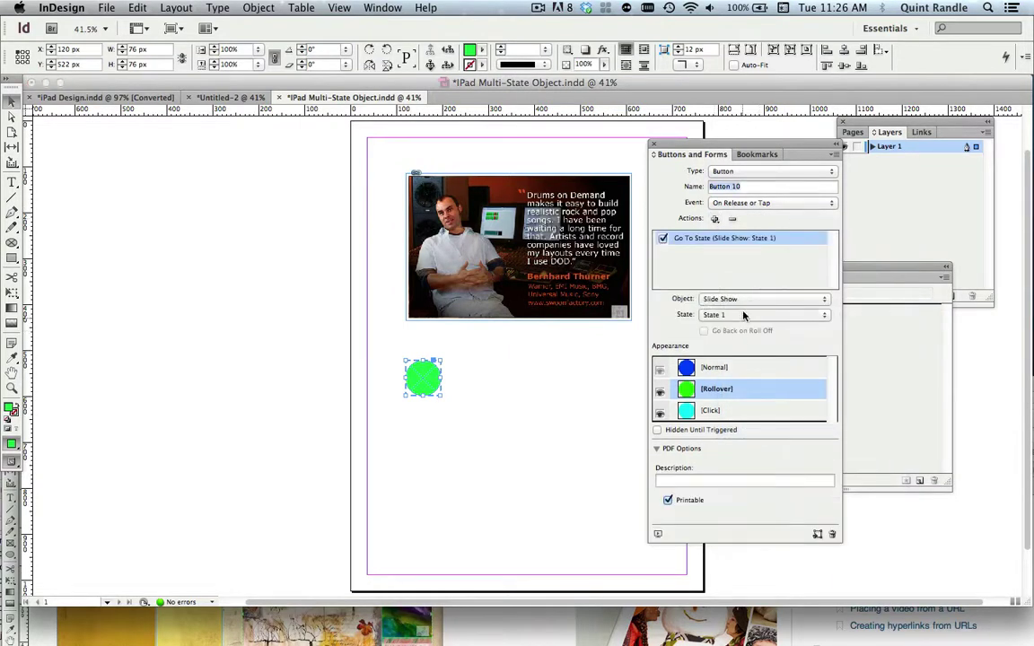
pyautogui.click(743, 315)
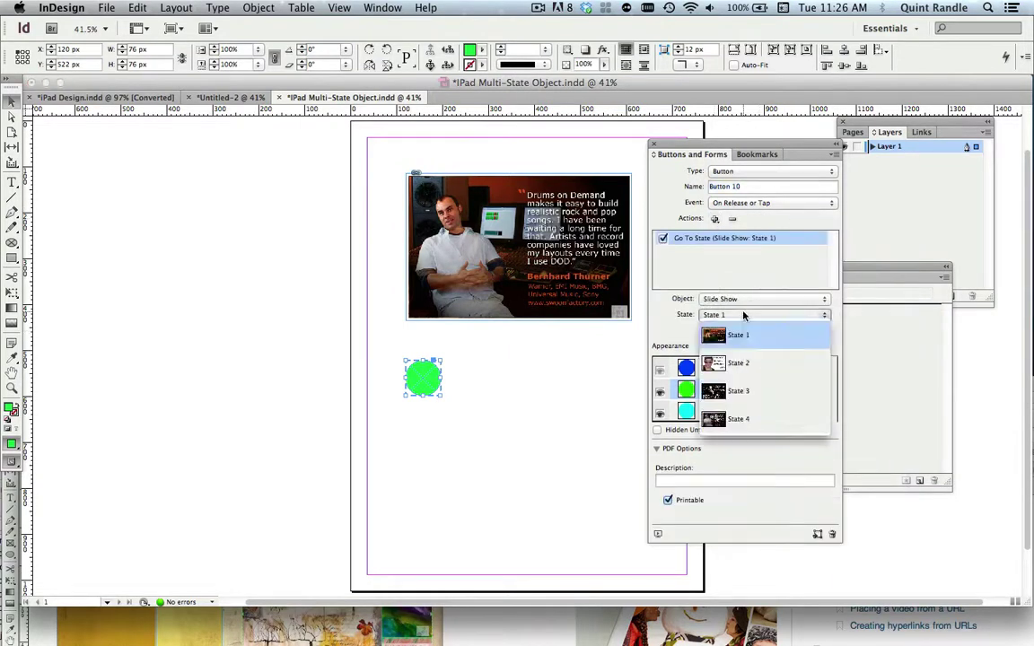
pyautogui.click(755, 392)
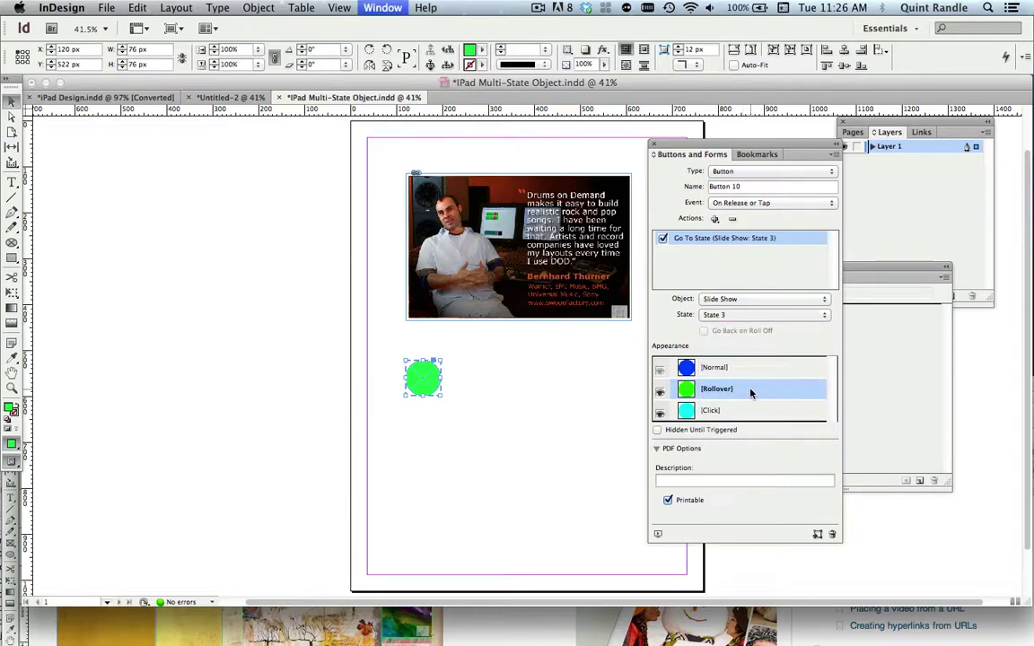
# Test the button in SWF Preview: green on hover, cyan on click, switching the endorsement slide
pyautogui.press('super+shift+Return')
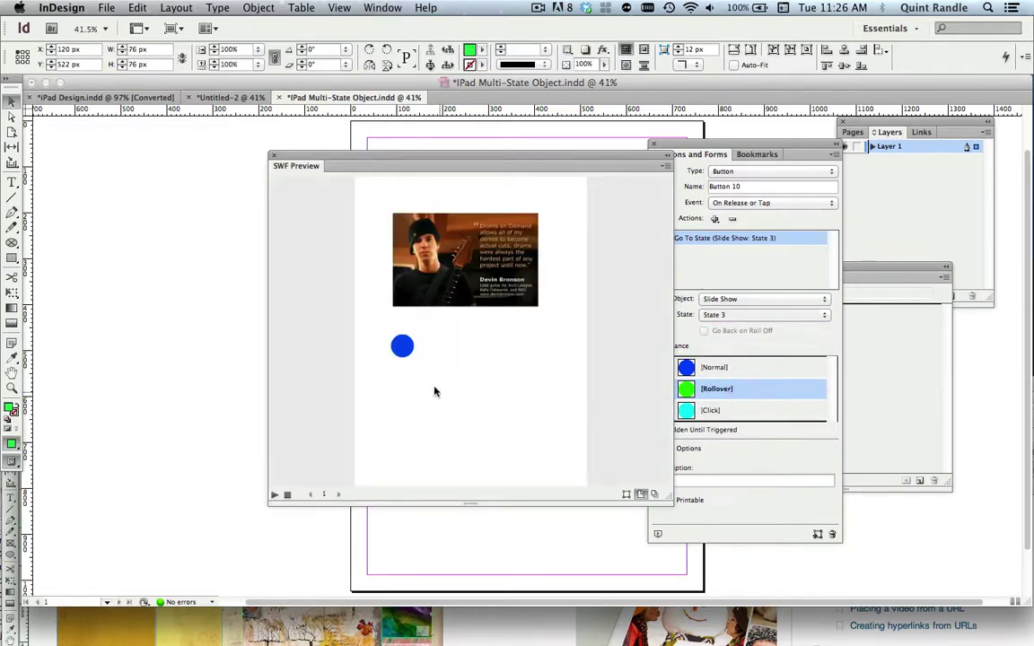
pyautogui.click(402, 352)
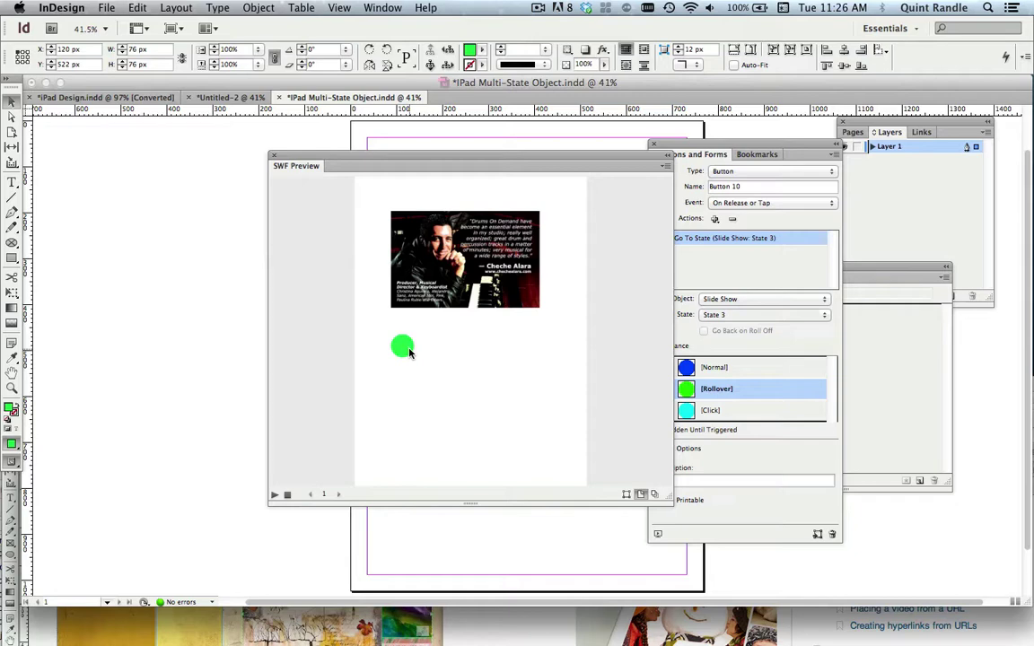
pyautogui.click(409, 351)
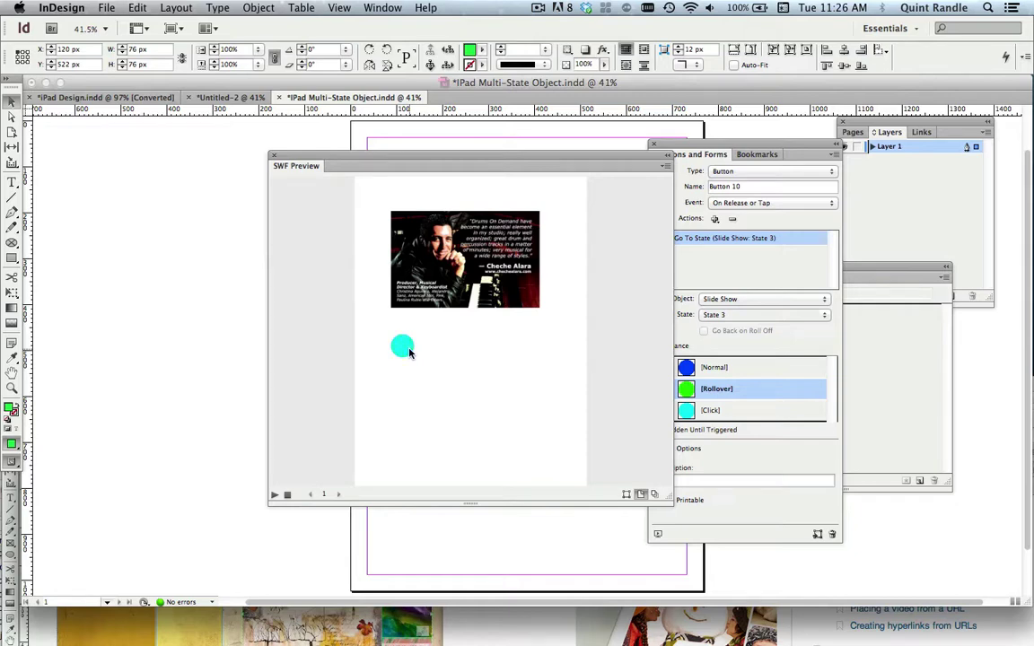